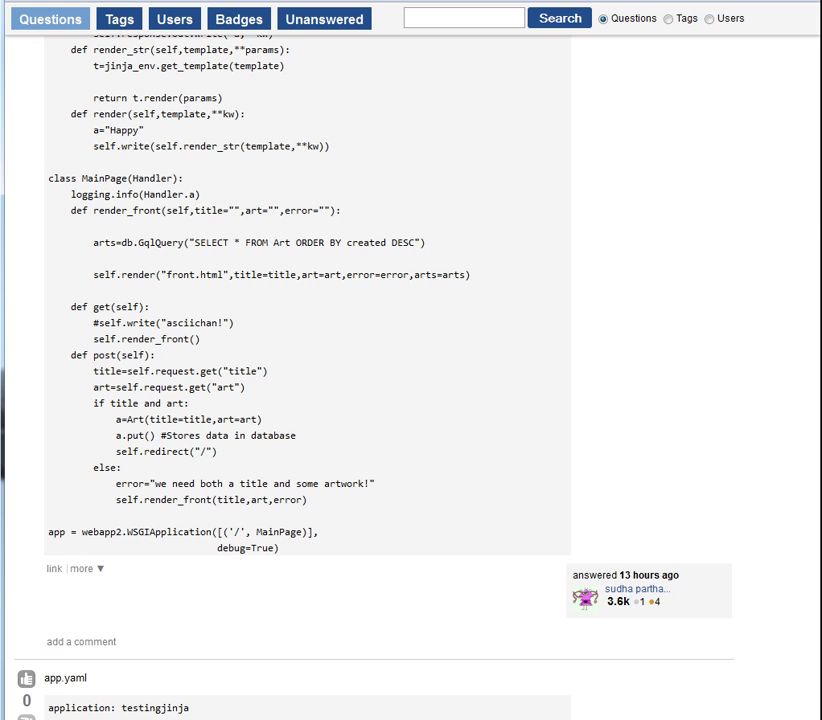
- Go back to the top of the forum question and switch to Google App Engine Launcher
scroll(500, 494, "up", 10)
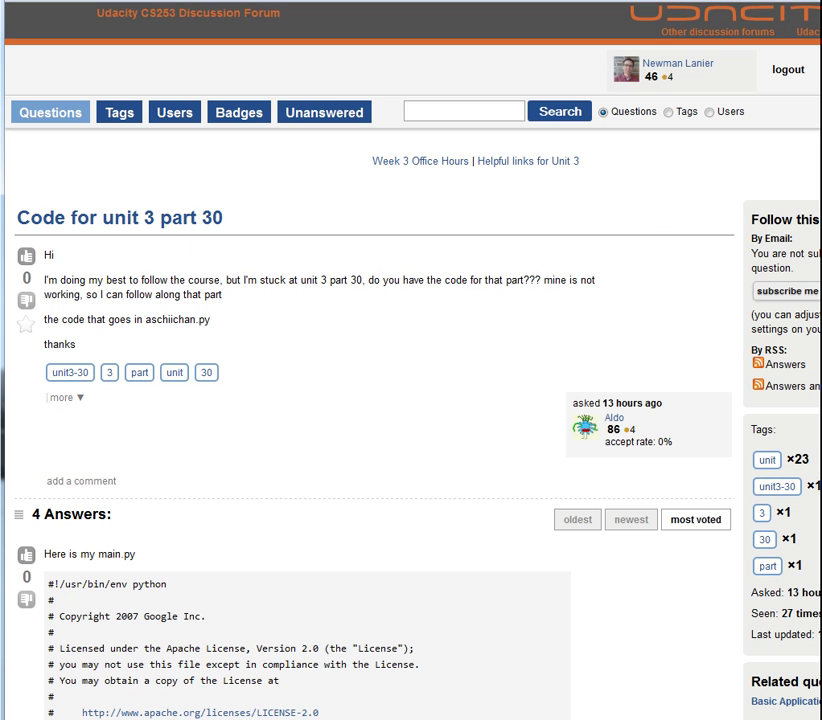
key("alt+Tab")
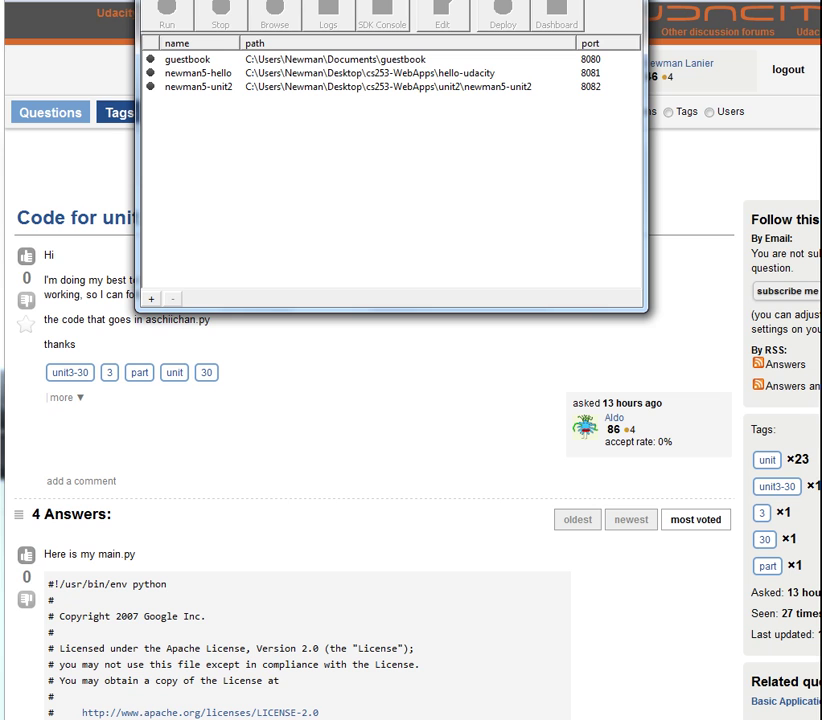
key("alt+Tab")
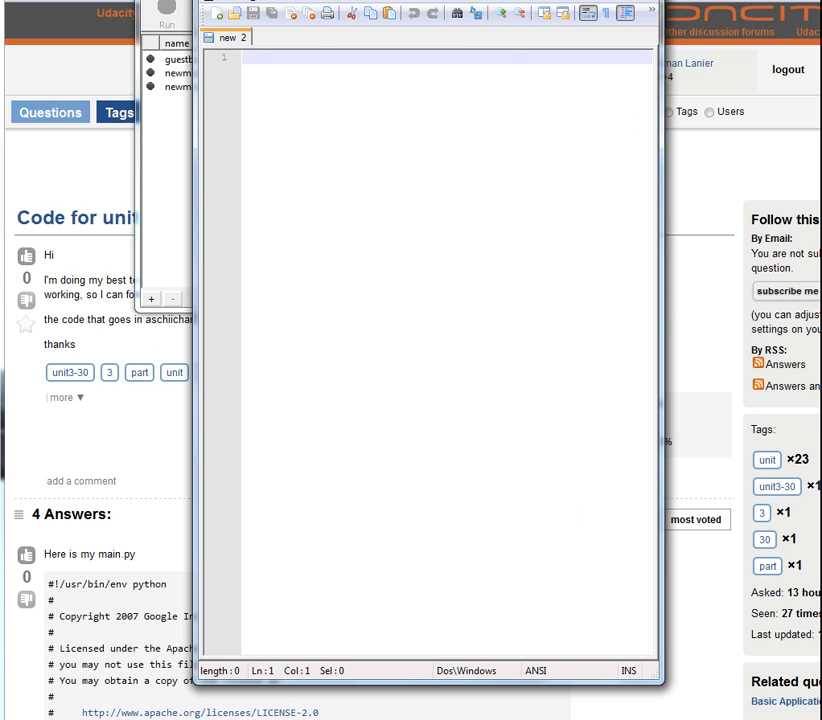
mouse_move(80, 718)
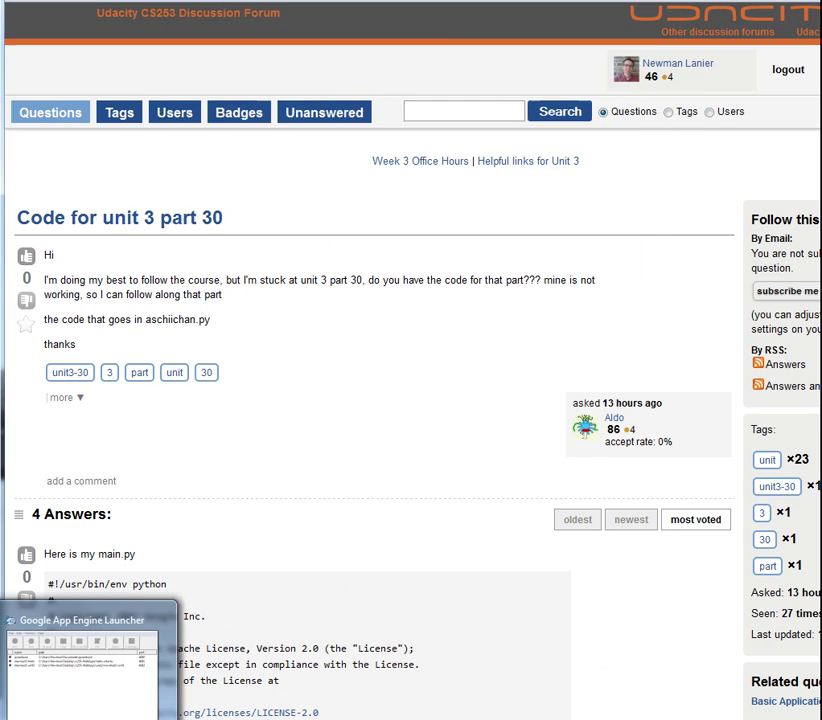
left_click(165, 608)
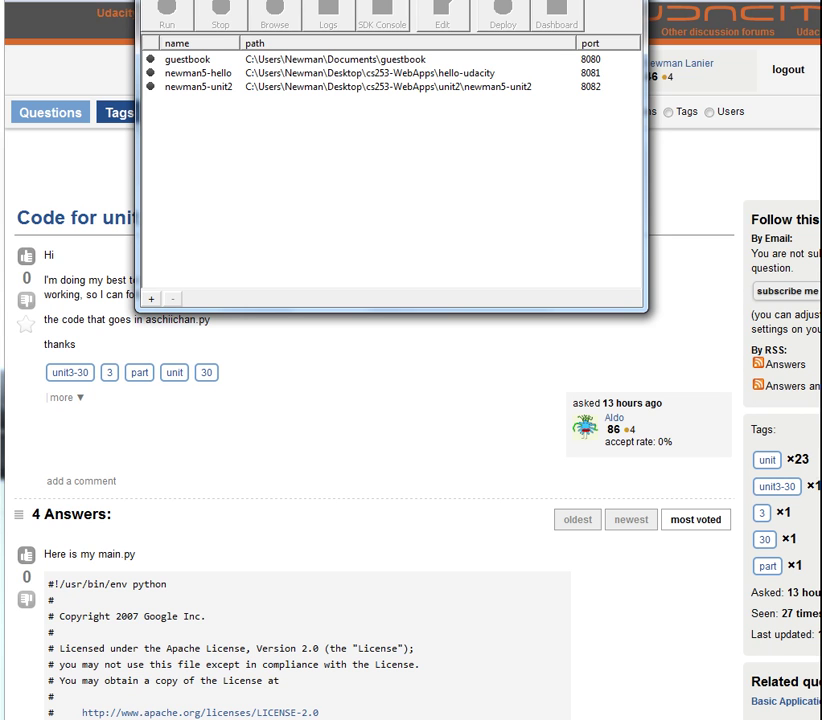
- Try to create a new application named Newman5-aschiicha without specifying a parent directory
left_click(160, 0)
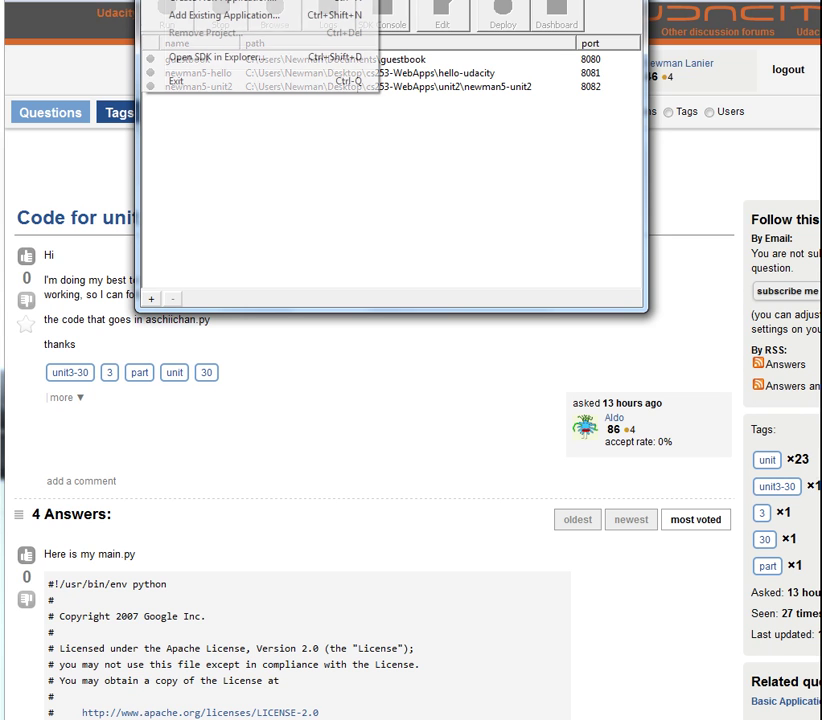
left_click(201, 5)
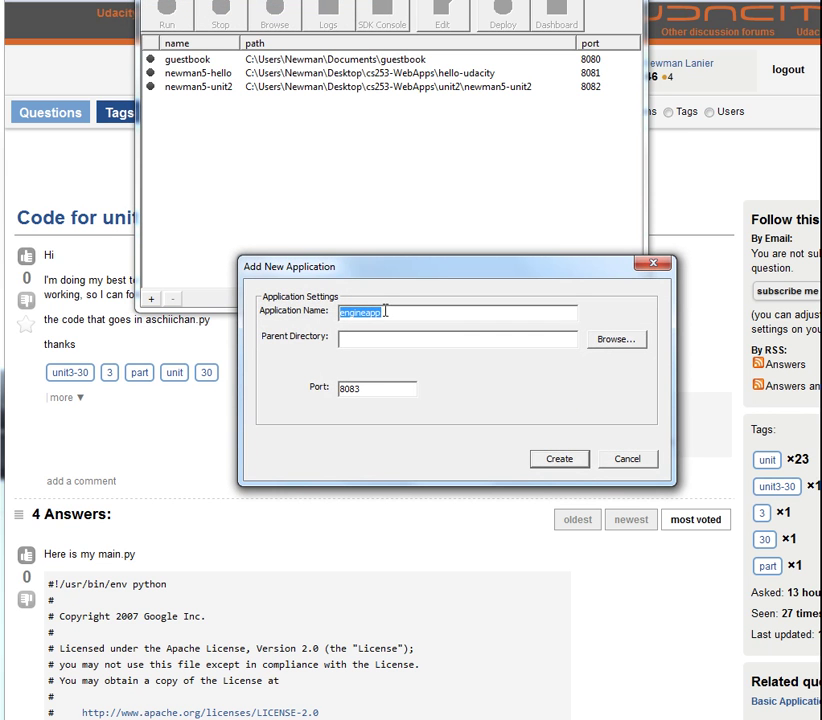
left_click(386, 313)
double_click(421, 312)
type("Newman5-aschi")
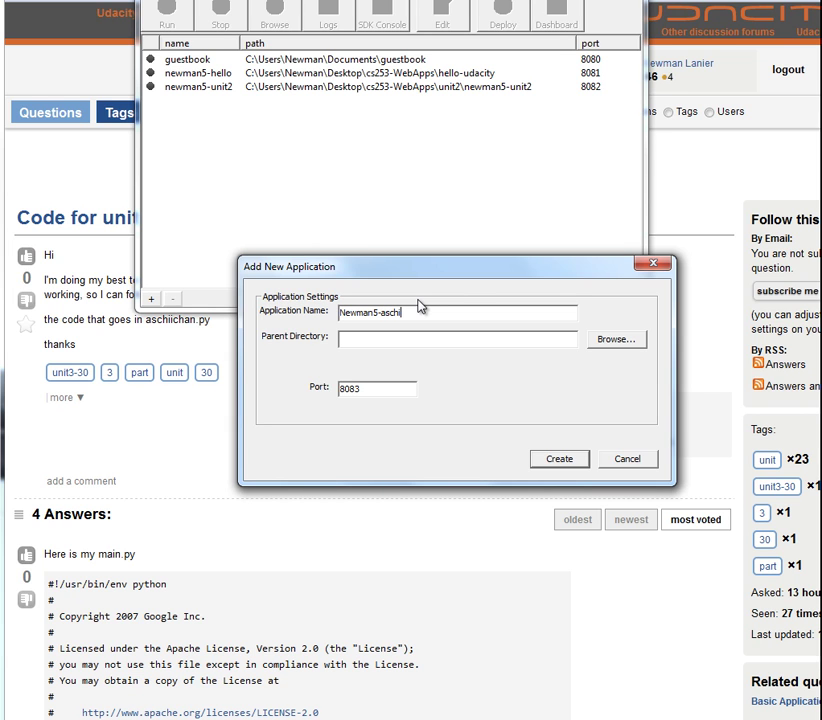
type("icha")
double_click(360, 393)
left_click(560, 460)
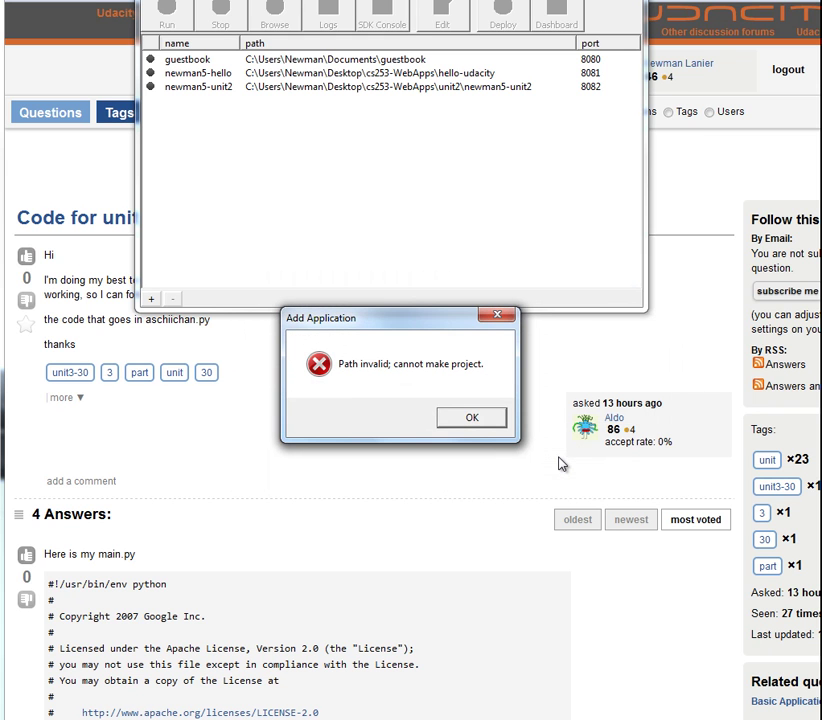
left_click(471, 419)
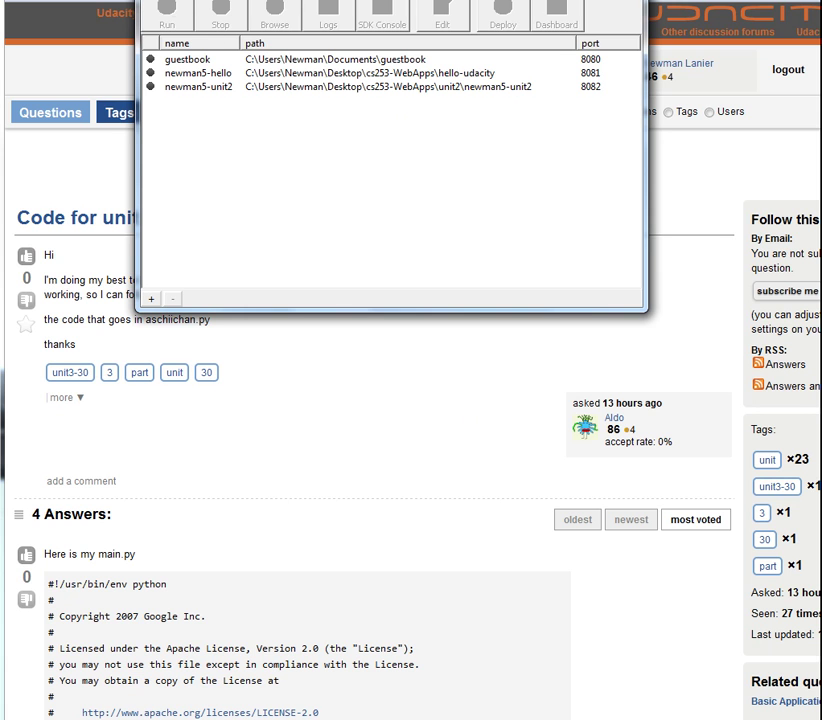
left_click(174, 4)
left_click(182, 2)
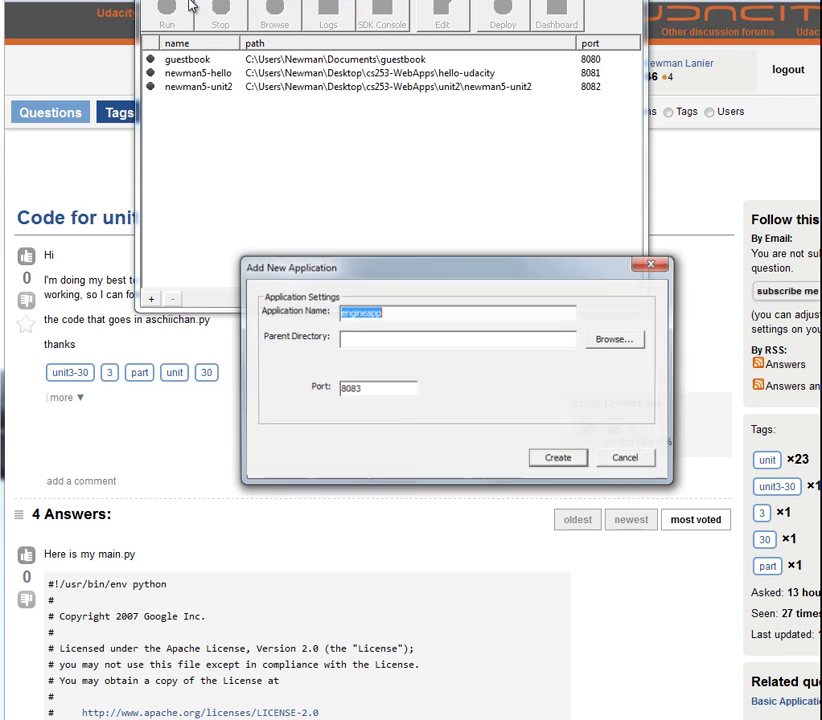
left_click(398, 314)
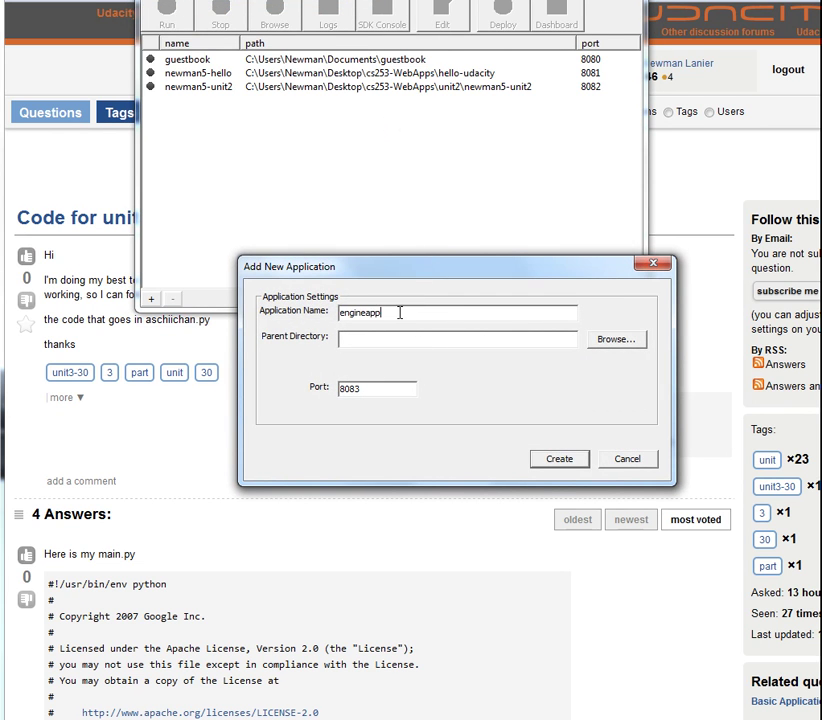
double_click(385, 315)
type("newman5-")
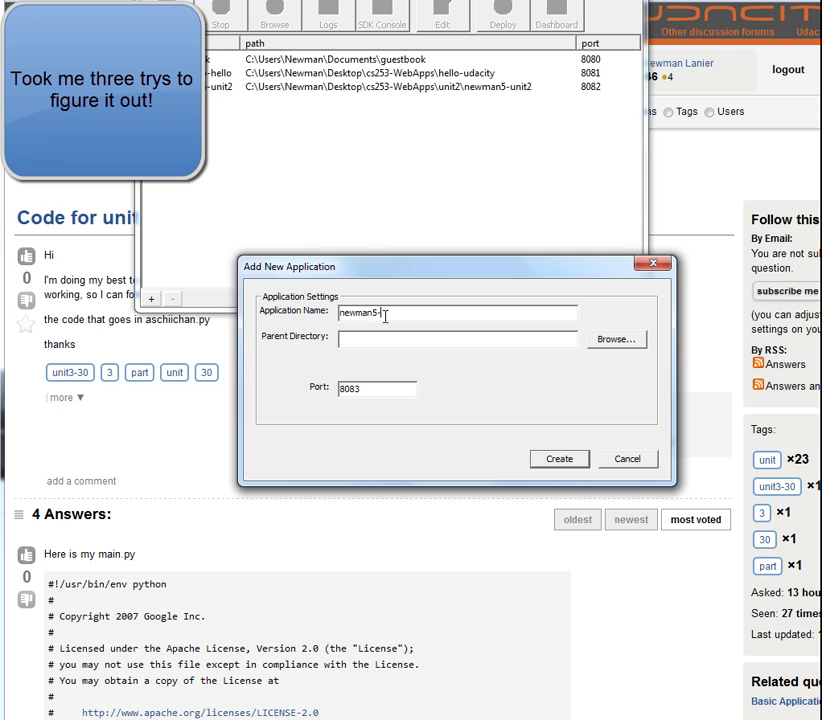
type("asch")
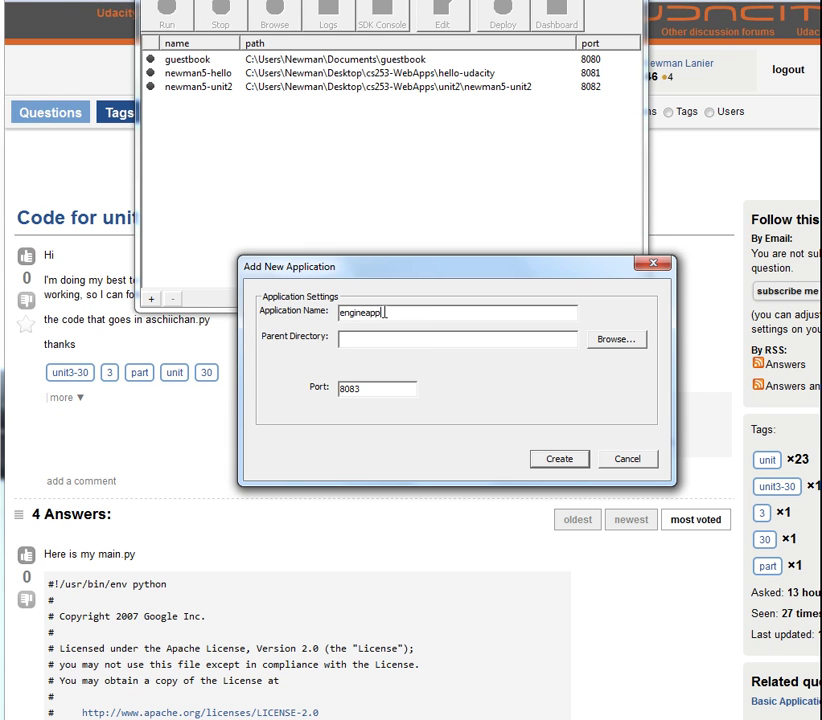
- Create a new application named newman5-aschi with the Desktop's cs253-WebApps folder as its parent directory
left_click_drag(384, 313, 323, 312)
type("newman5-aschi")
left_click(614, 340)
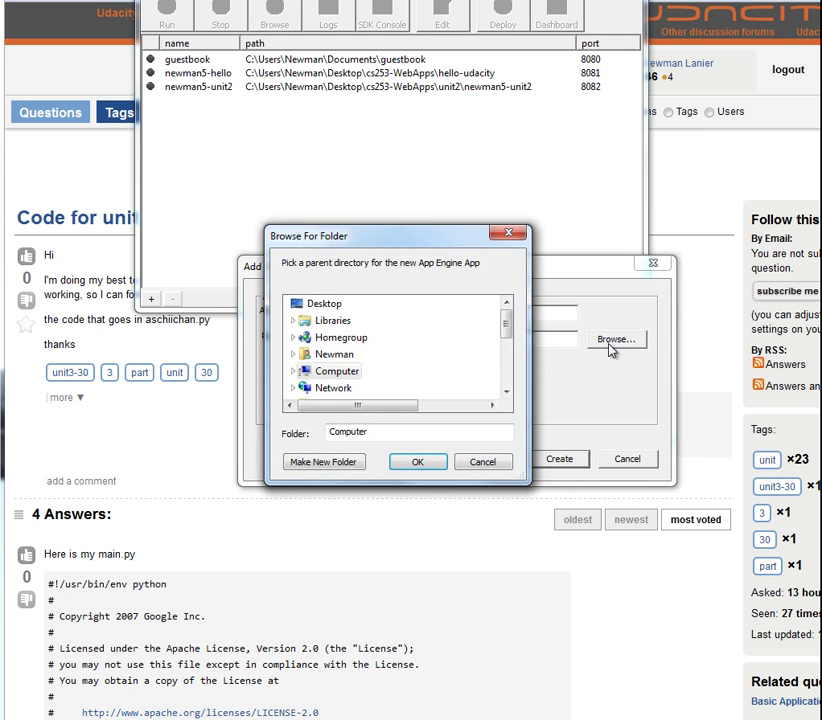
left_click_drag(506, 326, 506, 375)
left_click(321, 303)
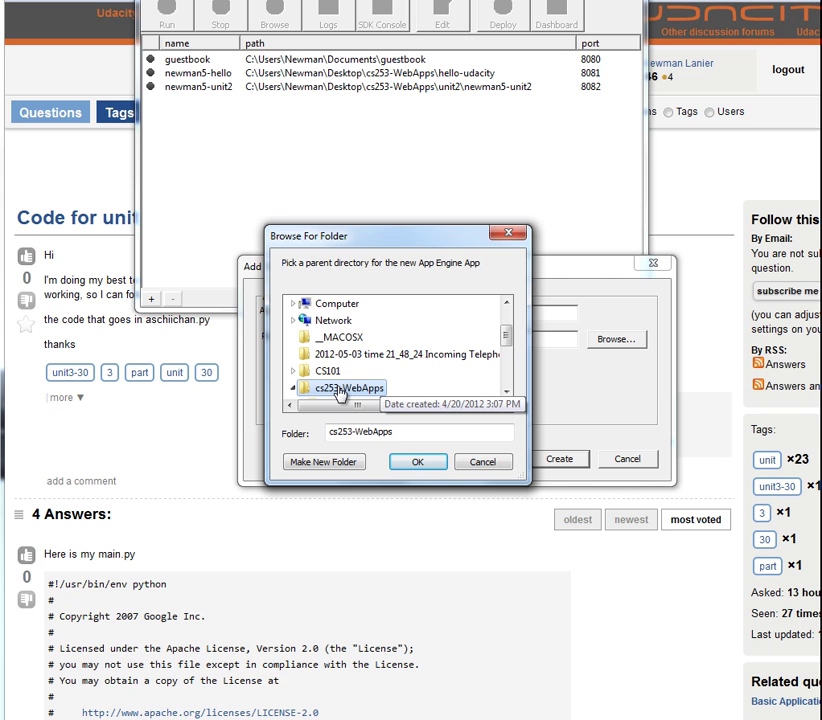
left_click(507, 393)
left_click(507, 393)
left_click(507, 393)
left_click(507, 393)
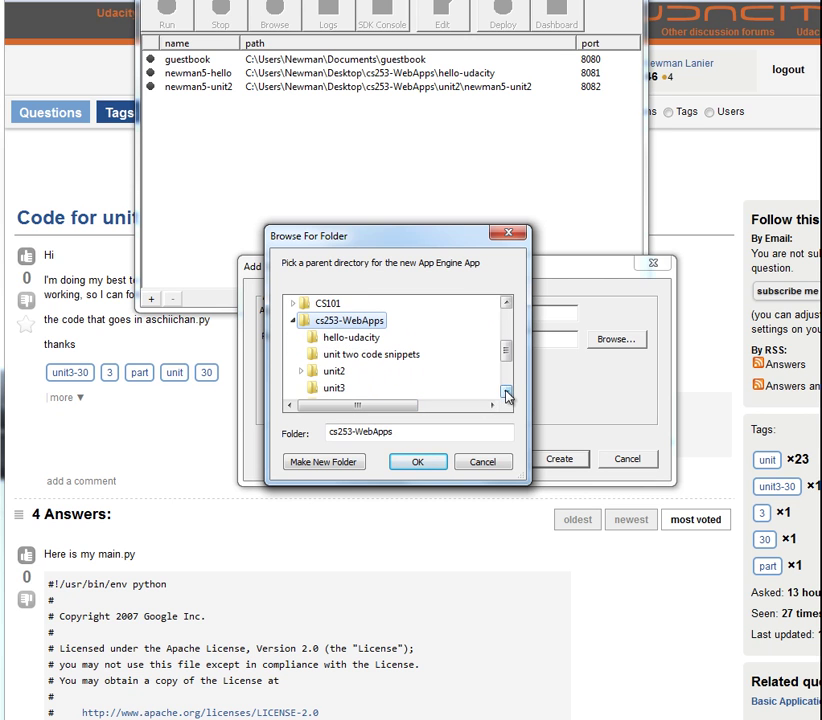
left_click(416, 463)
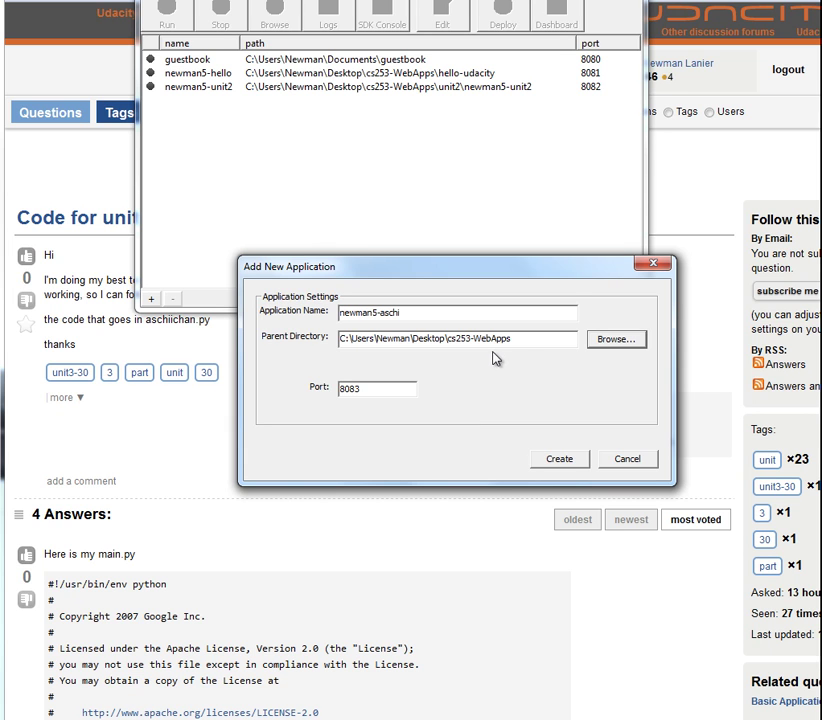
left_click(569, 462)
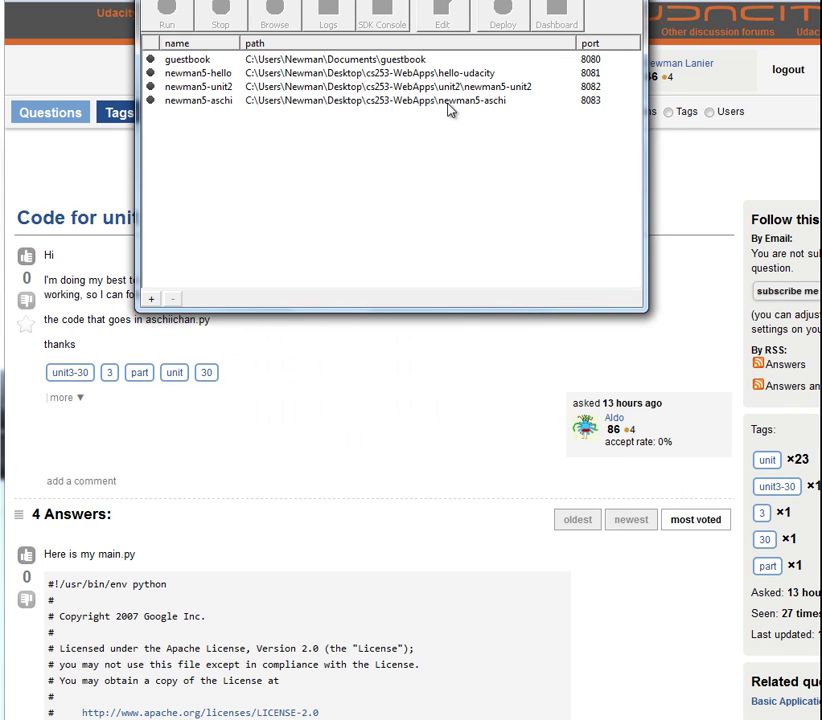
- Open the newman5-aschi application's app.yaml and main.py files in the text editor, leaving app.yaml in view
left_click(279, 104)
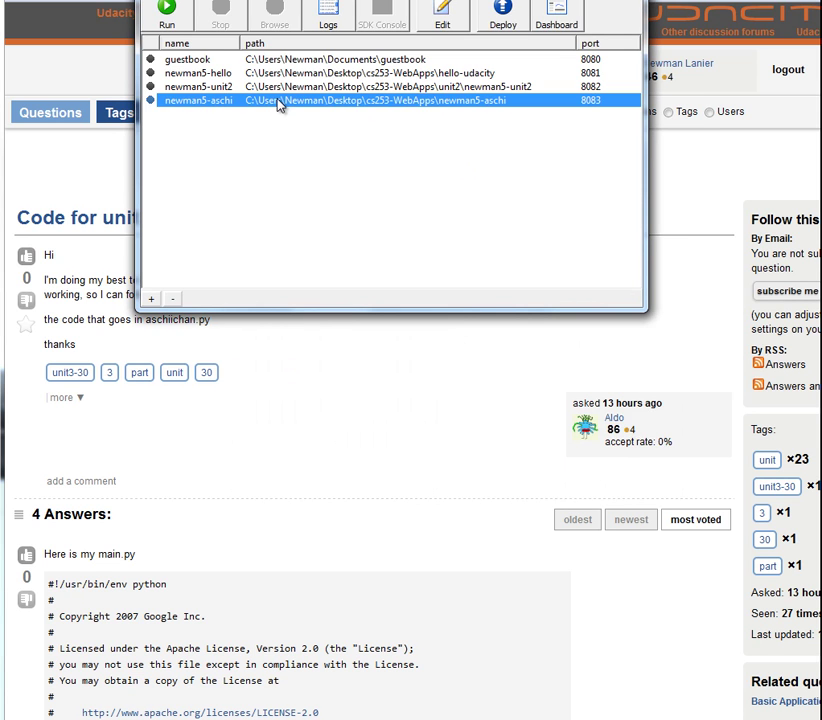
left_click(446, 18)
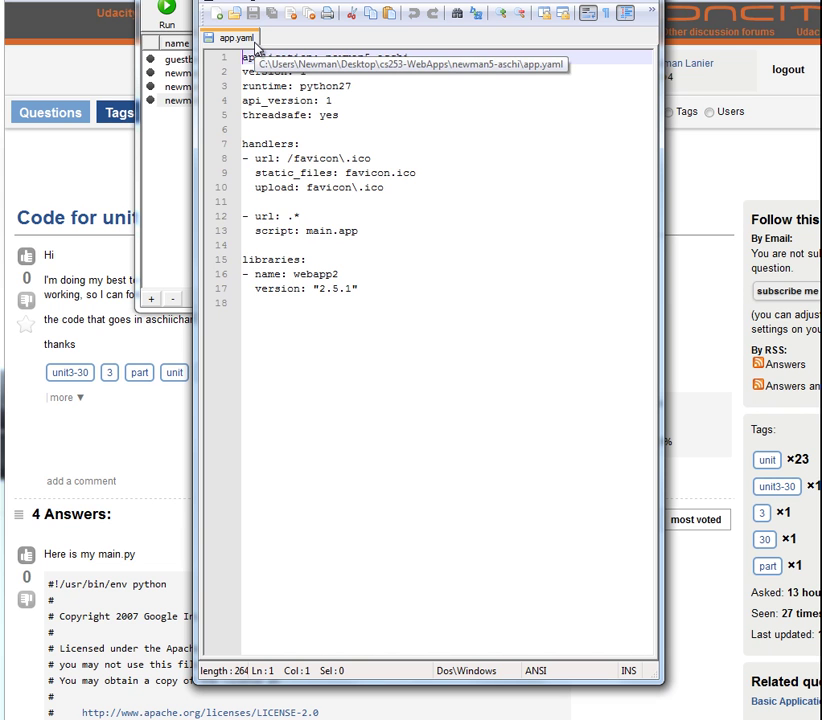
key("alt+f")
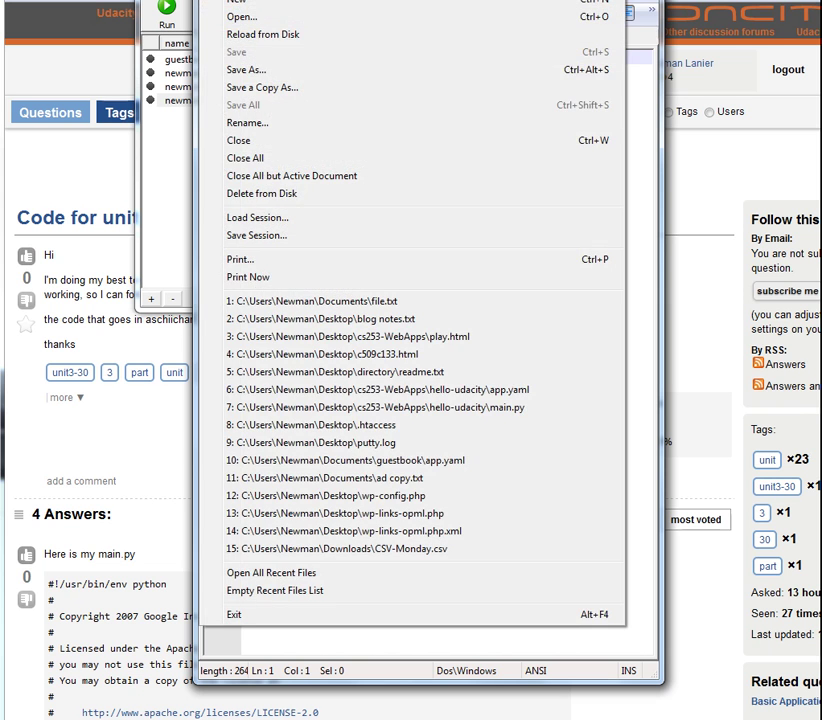
left_click(256, 20)
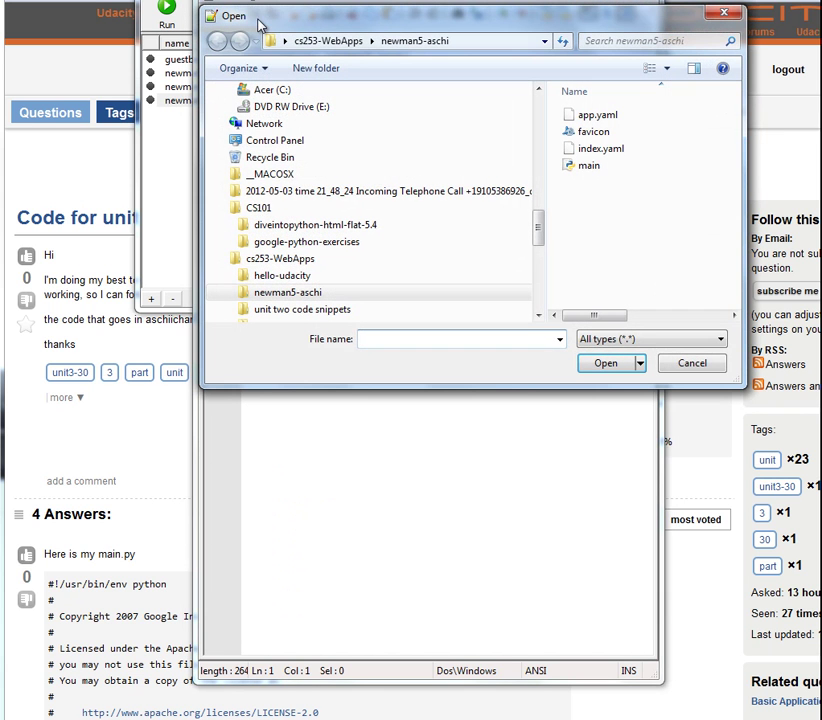
left_click(575, 170)
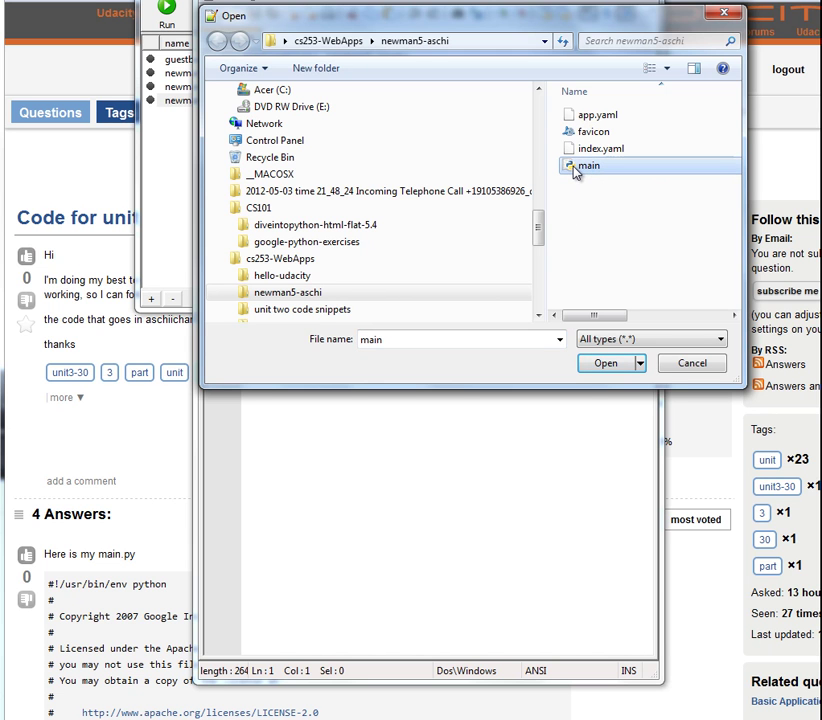
double_click(577, 168)
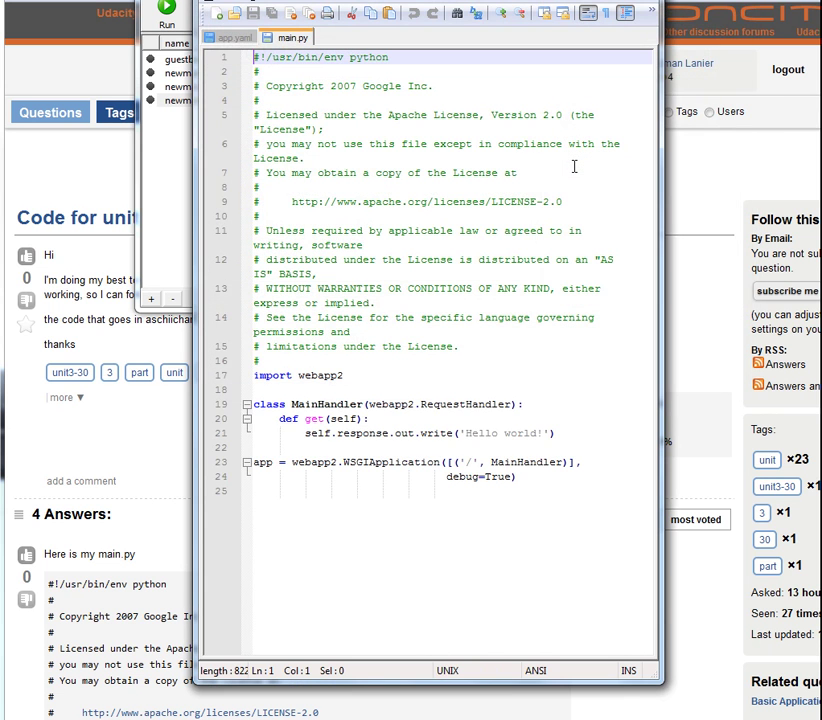
left_click(233, 38)
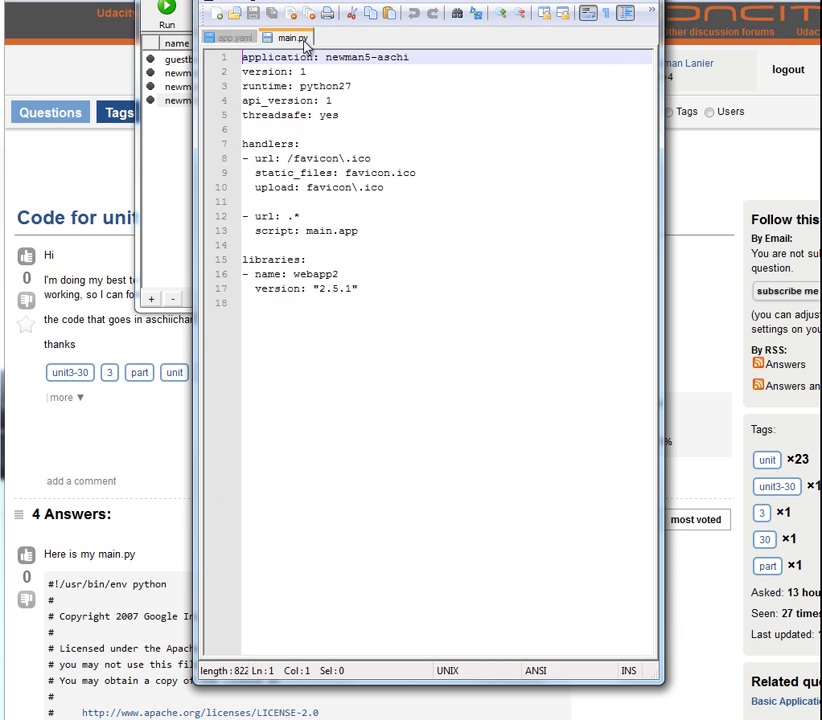
left_click(232, 40)
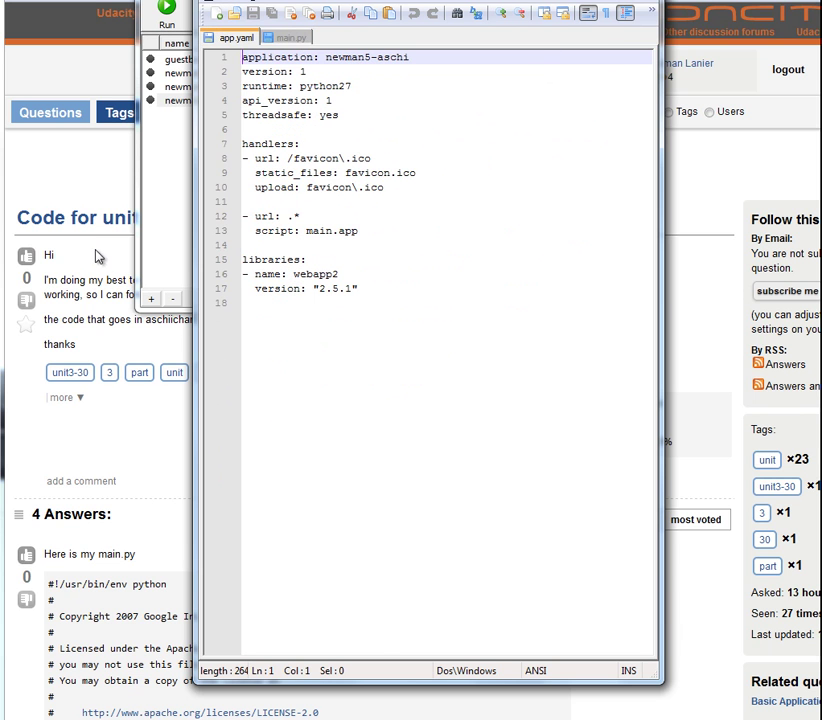
- Switch to the forum page and examine the answers containing the main.py, app.yaml and front.html code
left_click(101, 196)
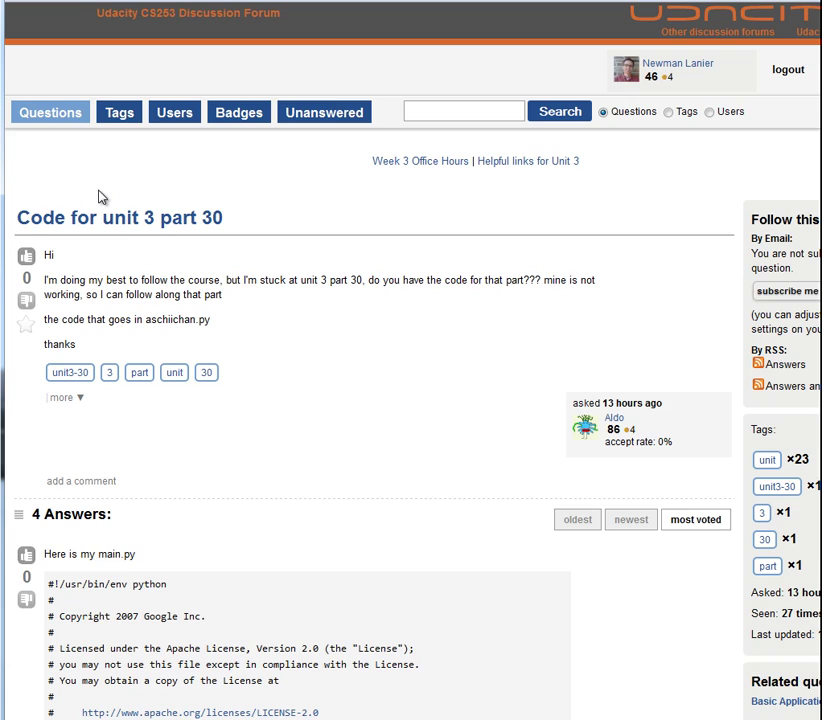
scroll(202, 303, "down", 3)
double_click(140, 230)
scroll(125, 300, "down", 12)
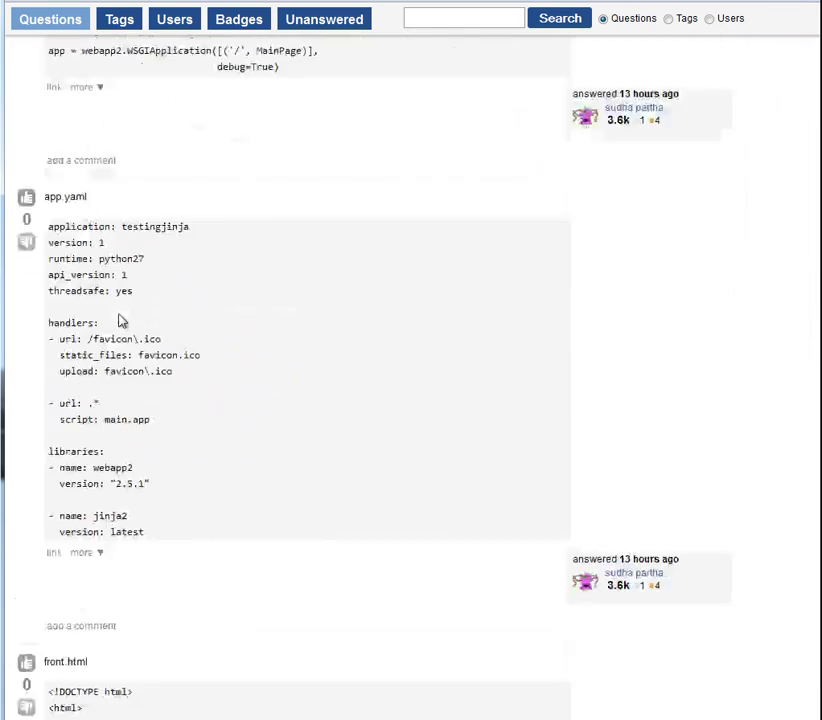
double_click(68, 197)
scroll(125, 320, "down", 4)
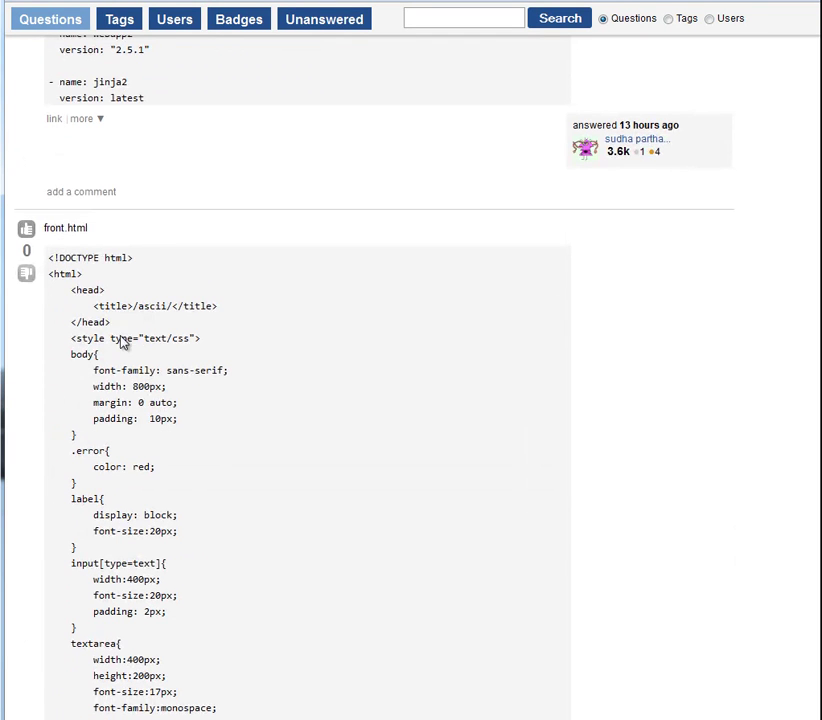
double_click(70, 228)
left_click(110, 253)
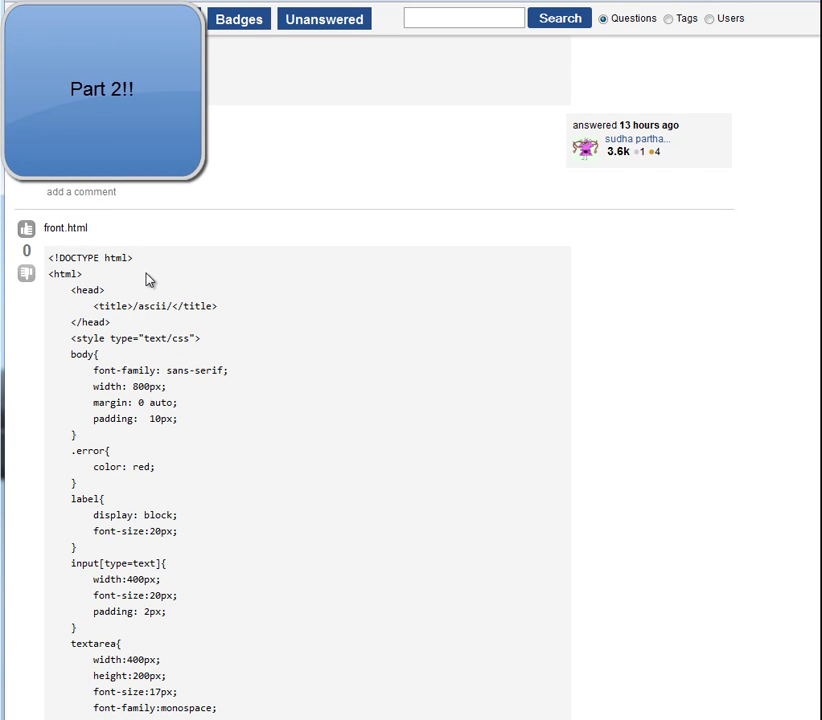
- Copy the entire front.html code from the forum answer into a new document in the text editor
left_click_drag(53, 257, 229, 715)
scroll(300, 400, "down", 3)
scroll(300, 380, "down", 5)
scroll(165, 675, "down", 2)
left_click(165, 675, "shift")
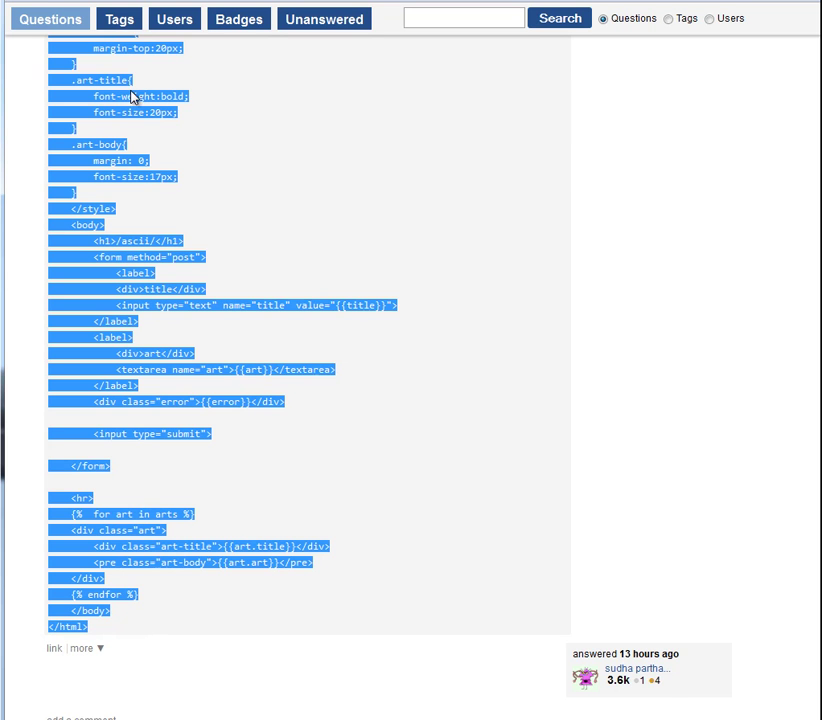
key("alt+Tab")
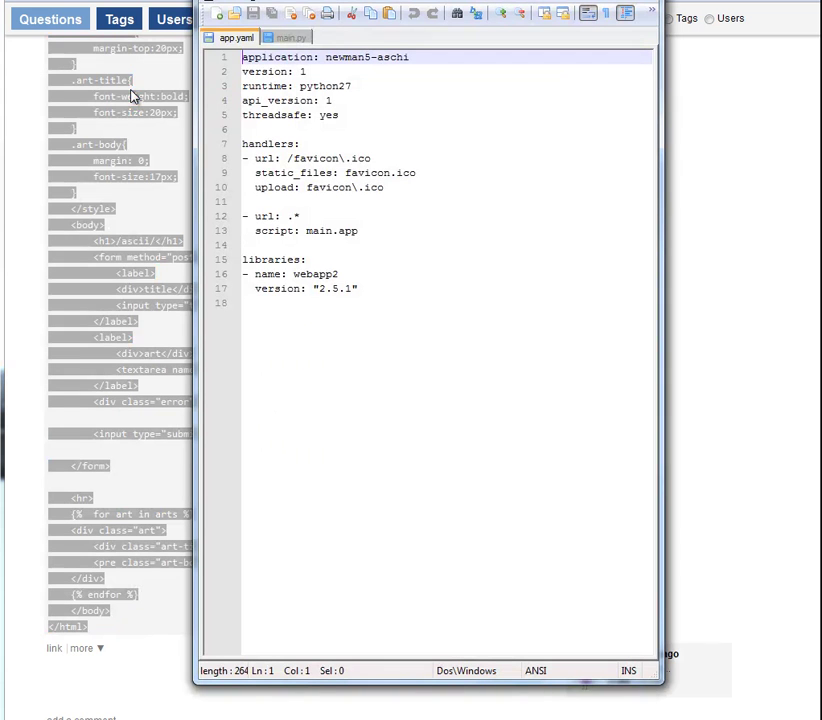
left_click(218, 13)
key("ctrl+v")
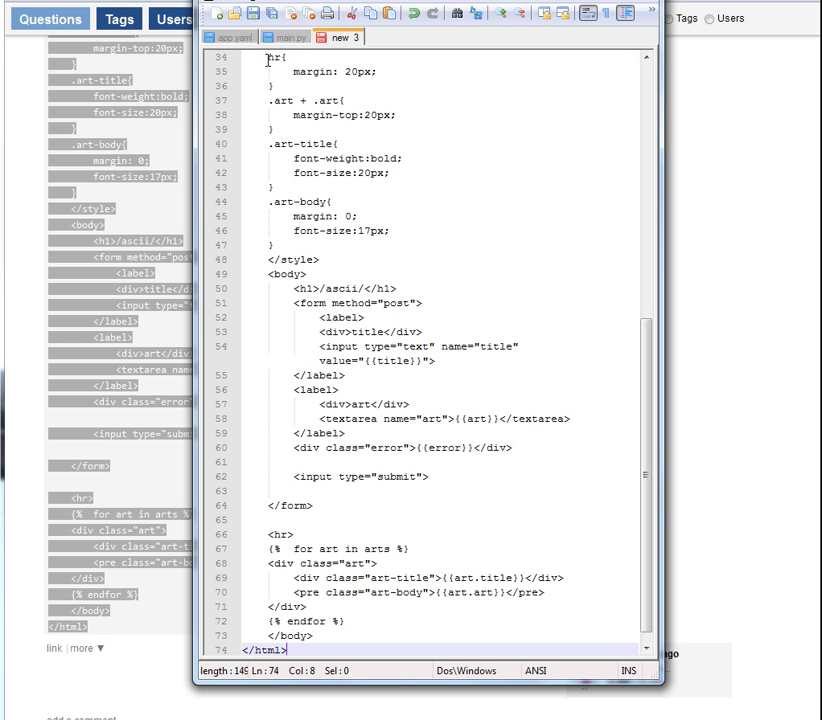
- Start saving the new document under a new name and create a folder named templates inside newman5-aschi
key("alt+f")
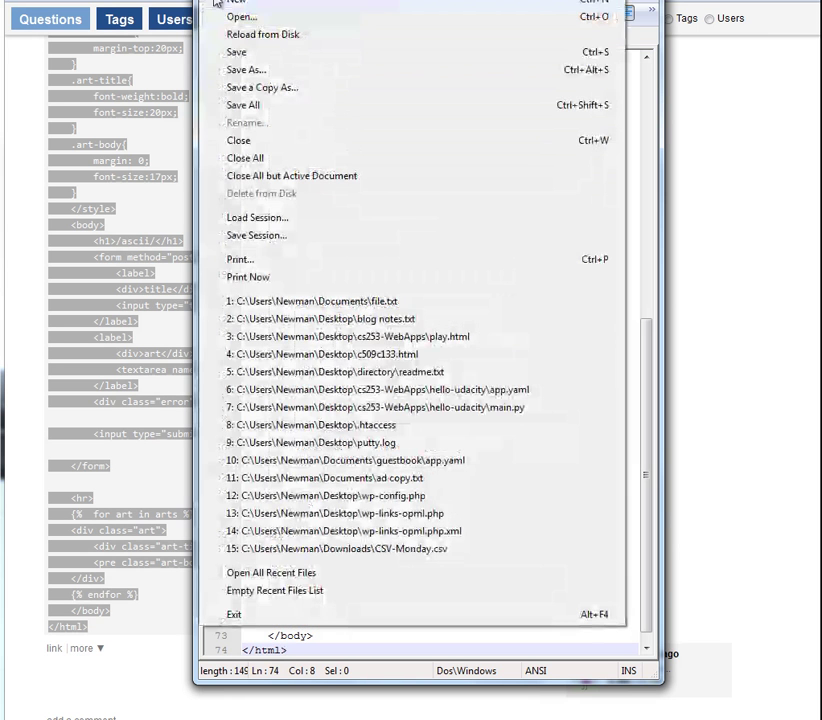
left_click(242, 60)
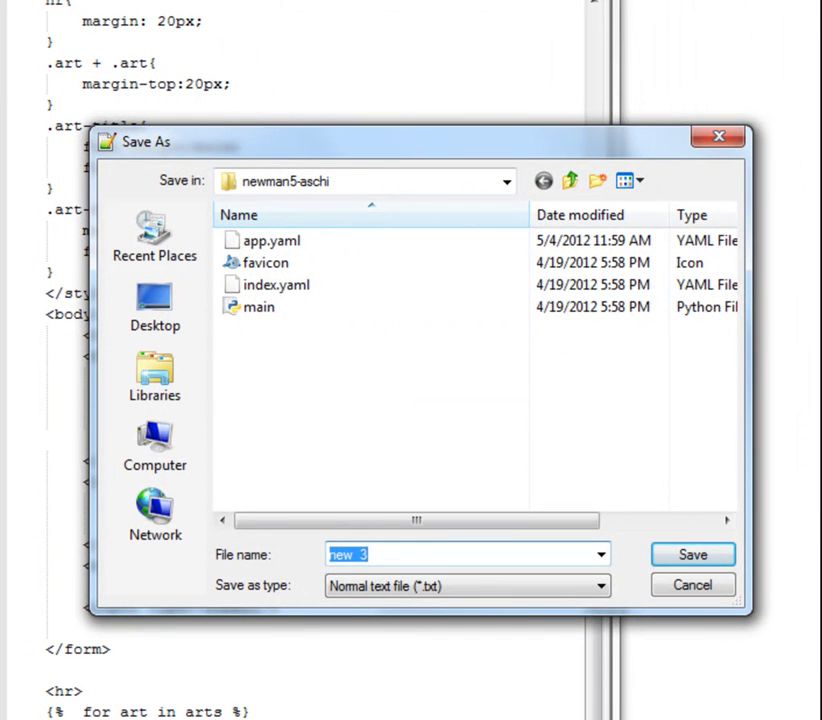
left_click(597, 181)
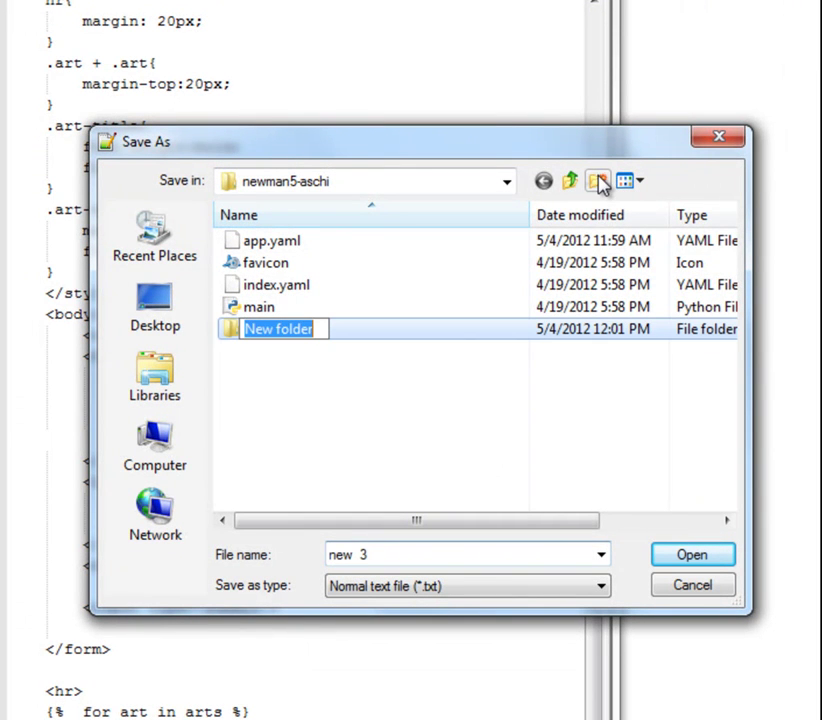
type("templa")
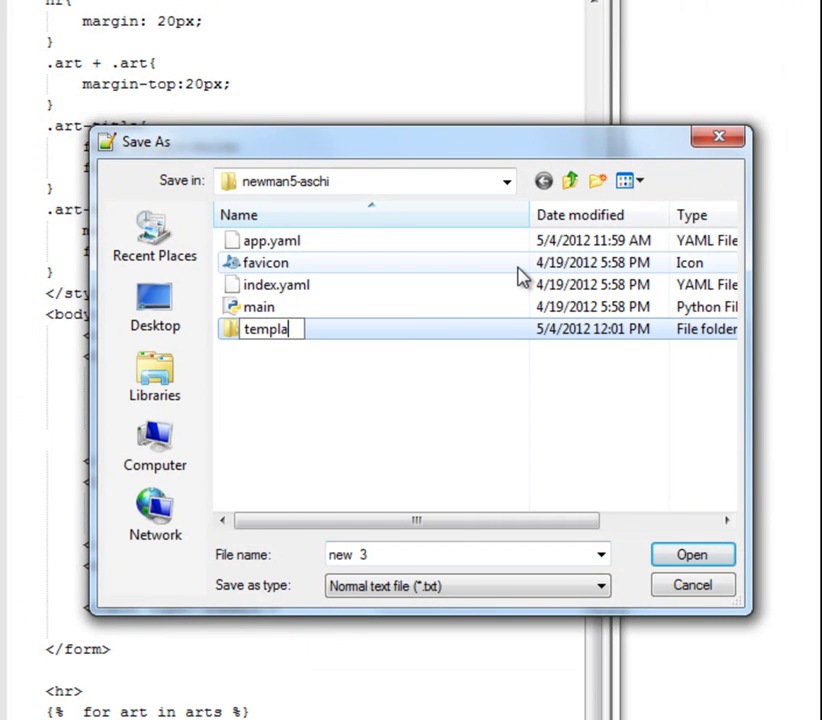
key("BackSpace")
type("ates")
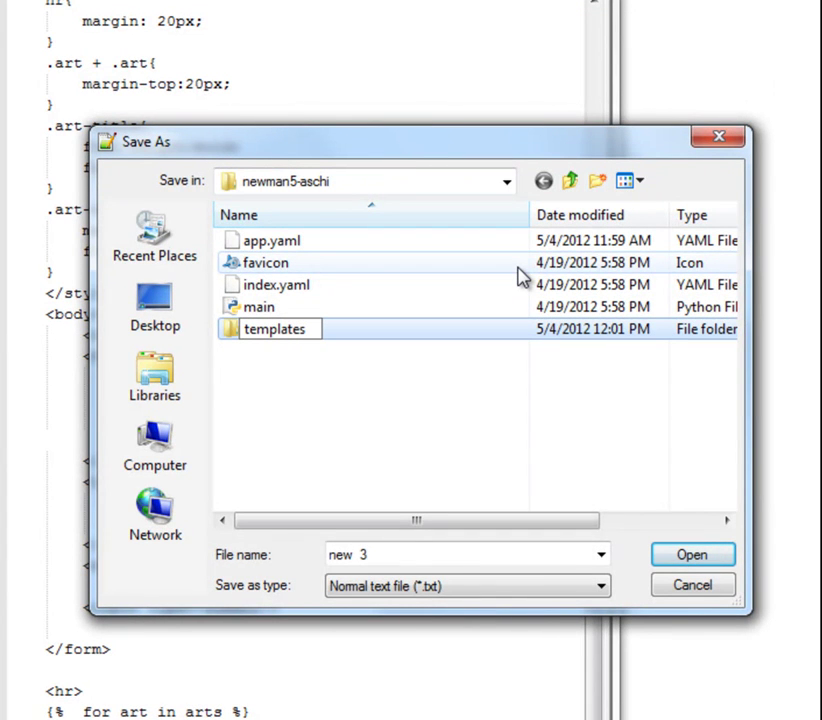
key("Return")
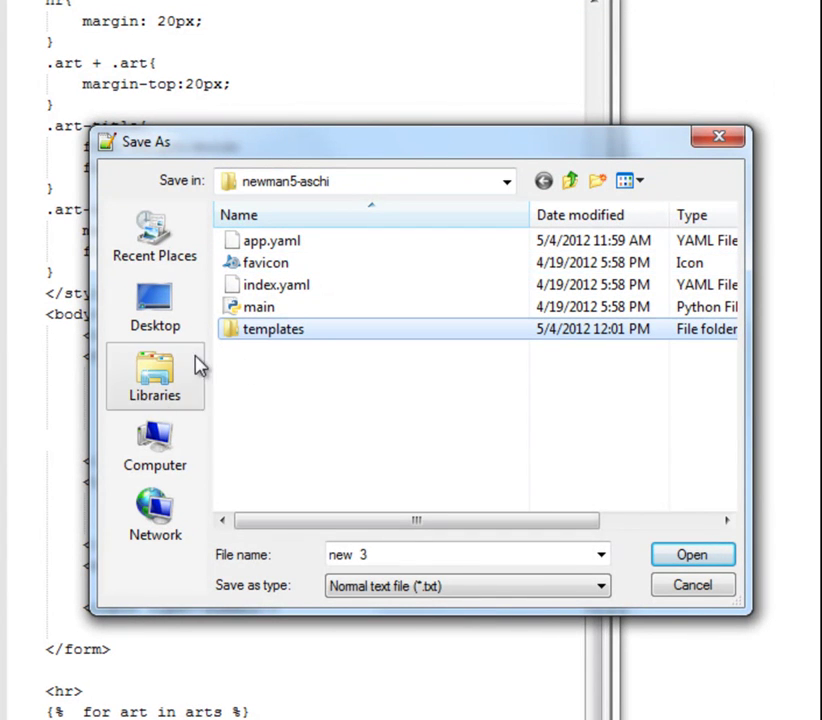
- Save the document as front.html inside the templates folder
double_click(245, 334)
left_click_drag(382, 556, 305, 565)
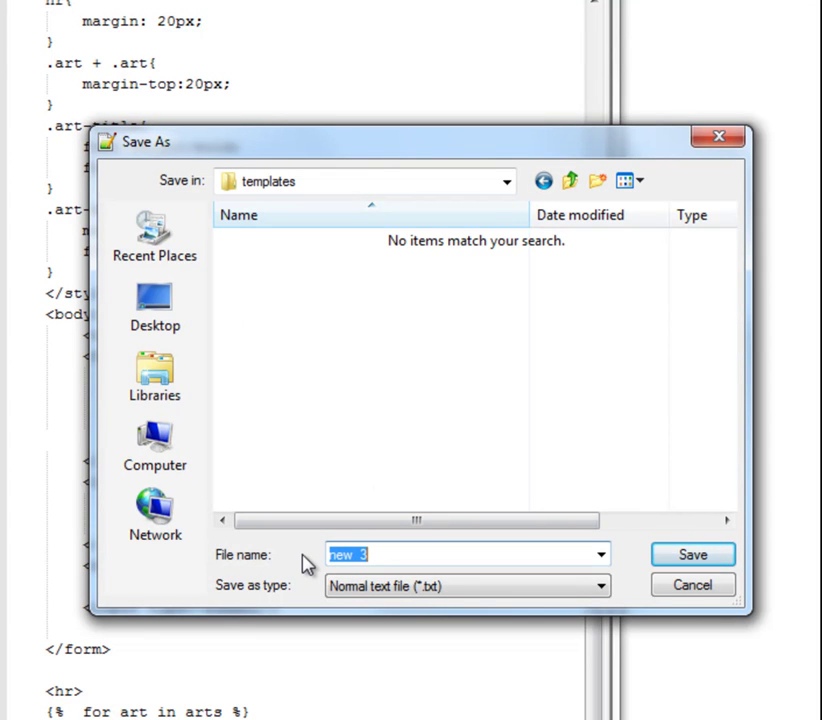
type("front.html")
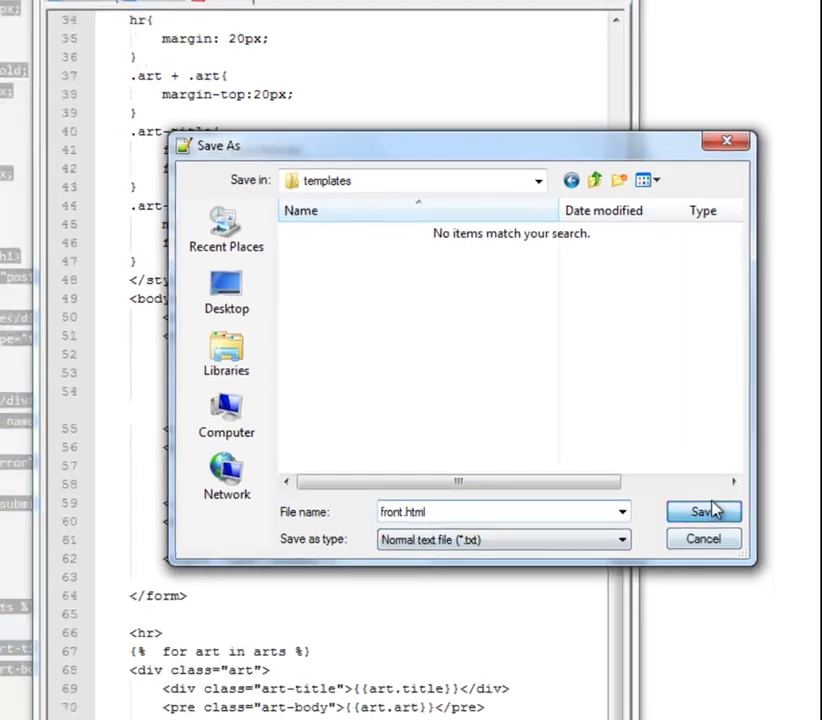
left_click(693, 554)
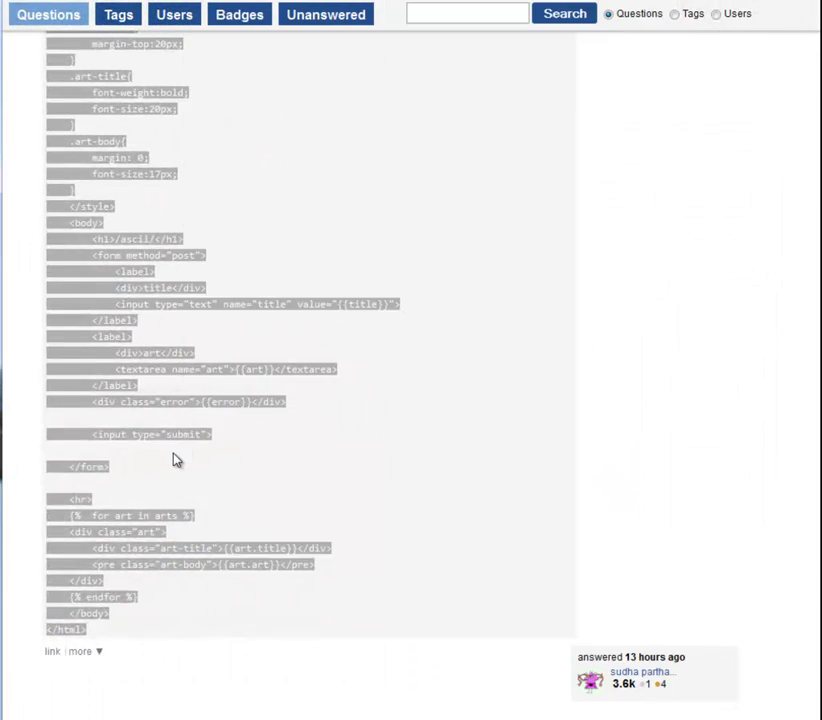
- Examine the forum's front.html answer and the note about where to create the templates folder
scroll(175, 459, "up", 3)
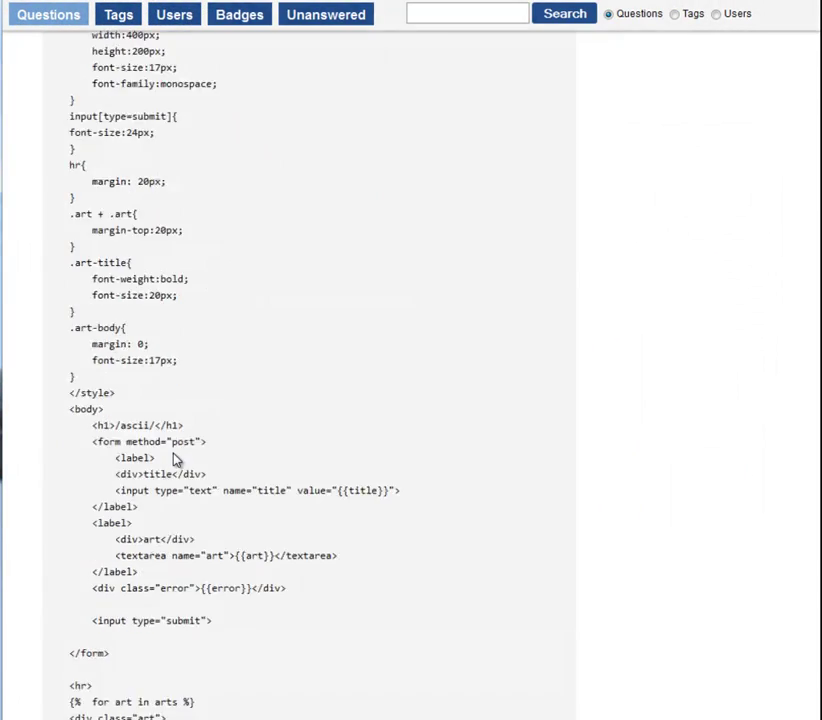
scroll(175, 459, "up", 6)
left_click_drag(84, 211, 44, 214)
left_click(138, 319)
scroll(167, 438, "down", 15)
scroll(161, 303, "up", 2)
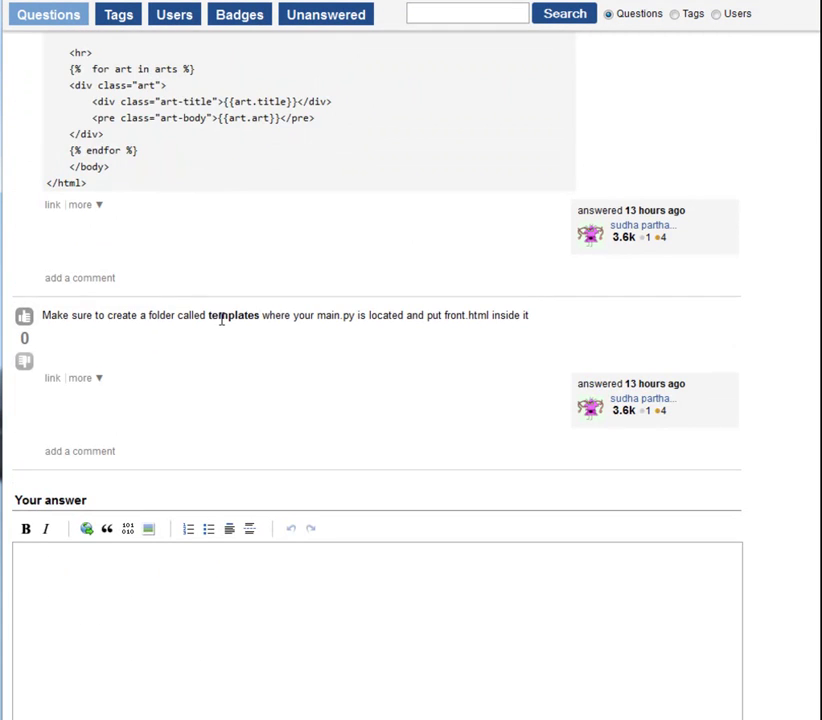
left_click_drag(208, 315, 240, 314)
left_click(262, 315)
scroll(257, 281, "up", 12)
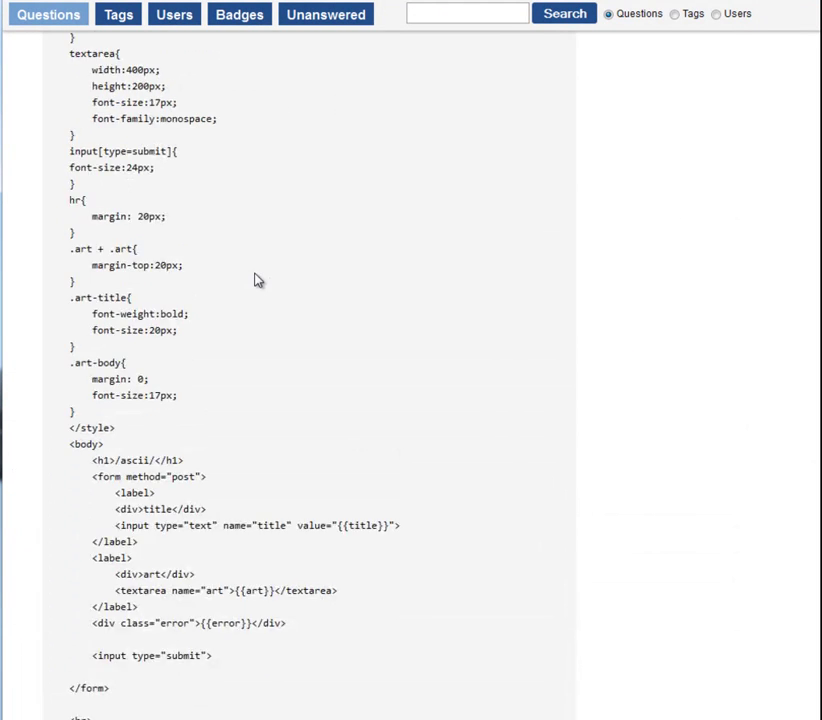
- Copy the entire app.yaml code from the forum answer and bring up app.yaml in the text editor
scroll(255, 280, "up", 5)
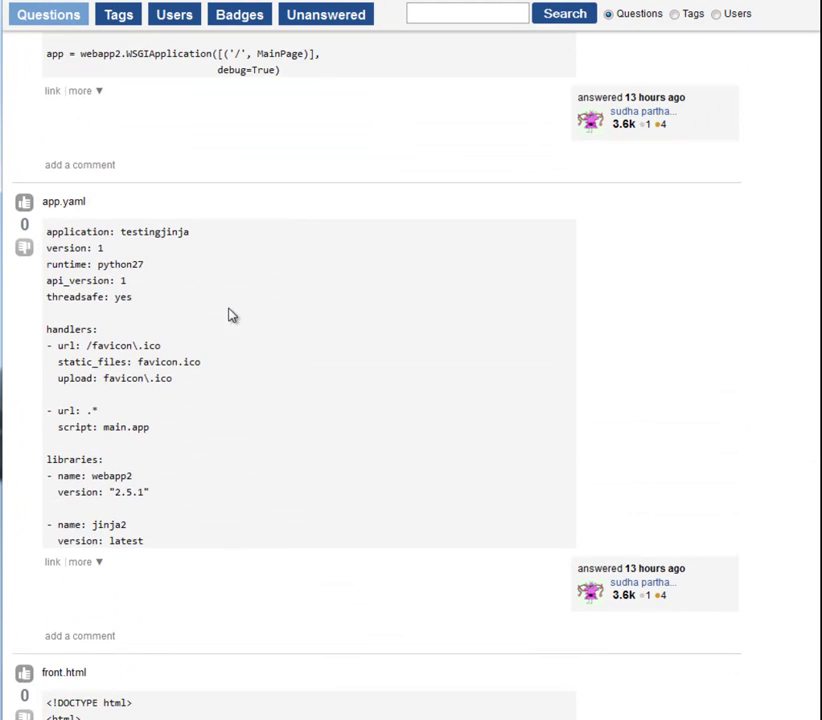
key("ctrl+a")
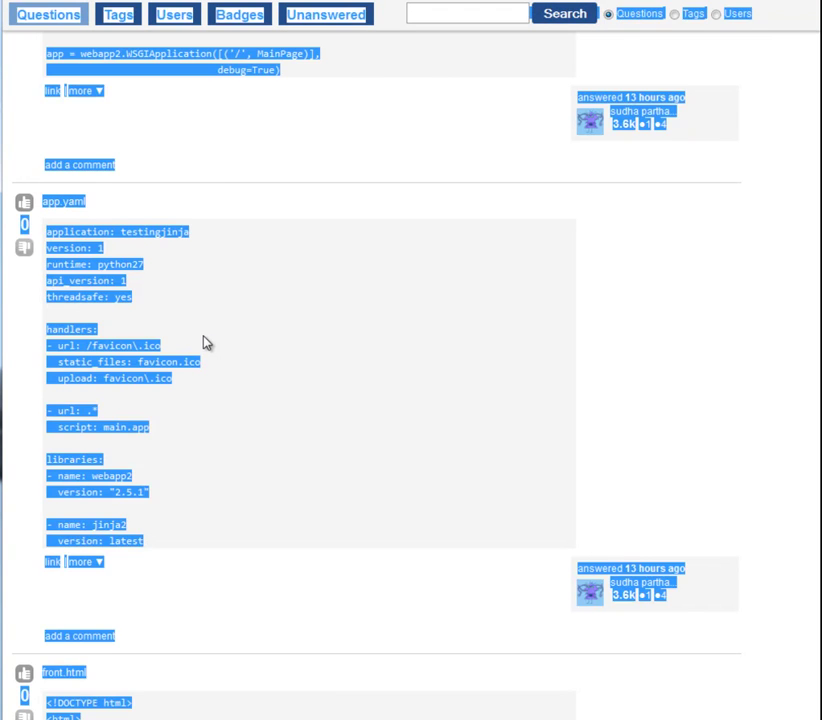
left_click(205, 376)
left_click_drag(145, 543, 46, 232)
key("ctrl+c")
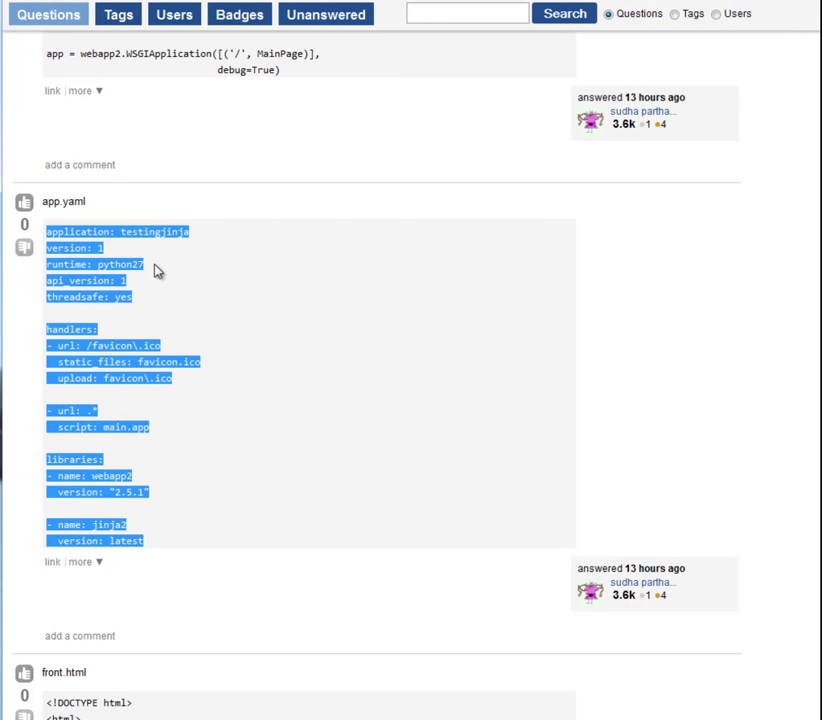
key("alt+Tab")
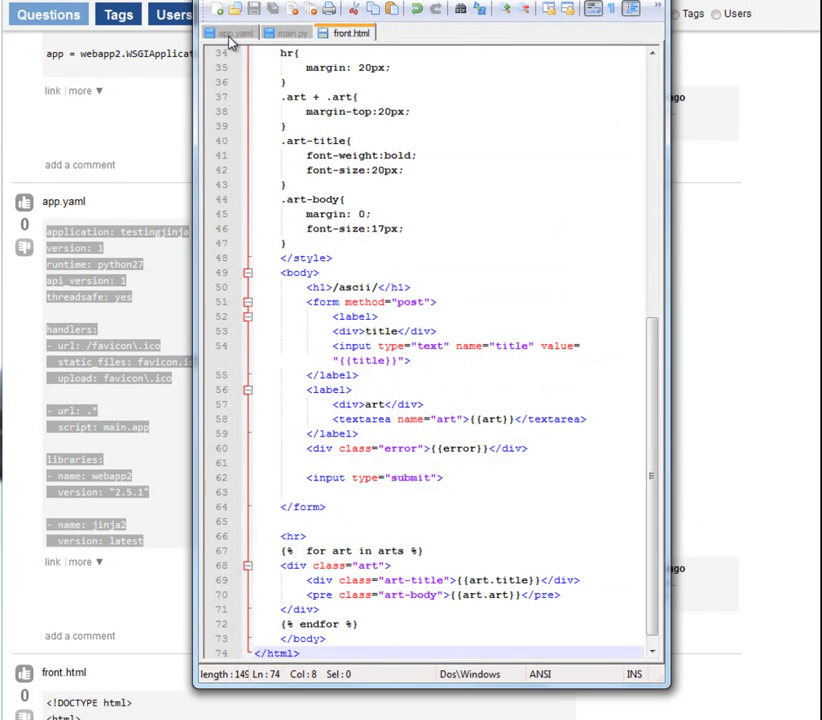
left_click(230, 35)
- Try replacing the whole content of app.yaml with the copied forum code, and undo the replacement
left_click_drag(284, 321, 240, 55)
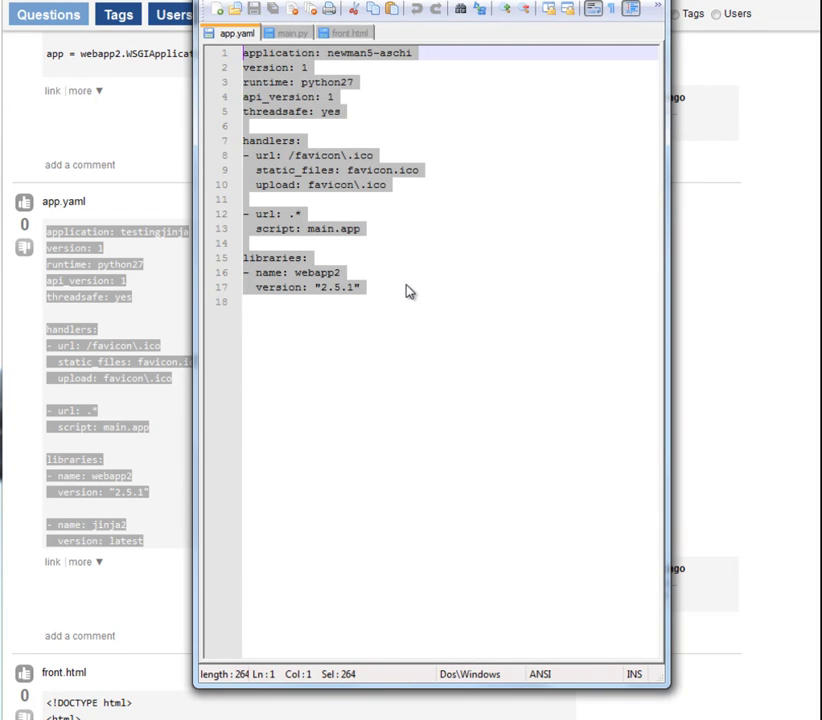
key("ctrl+v")
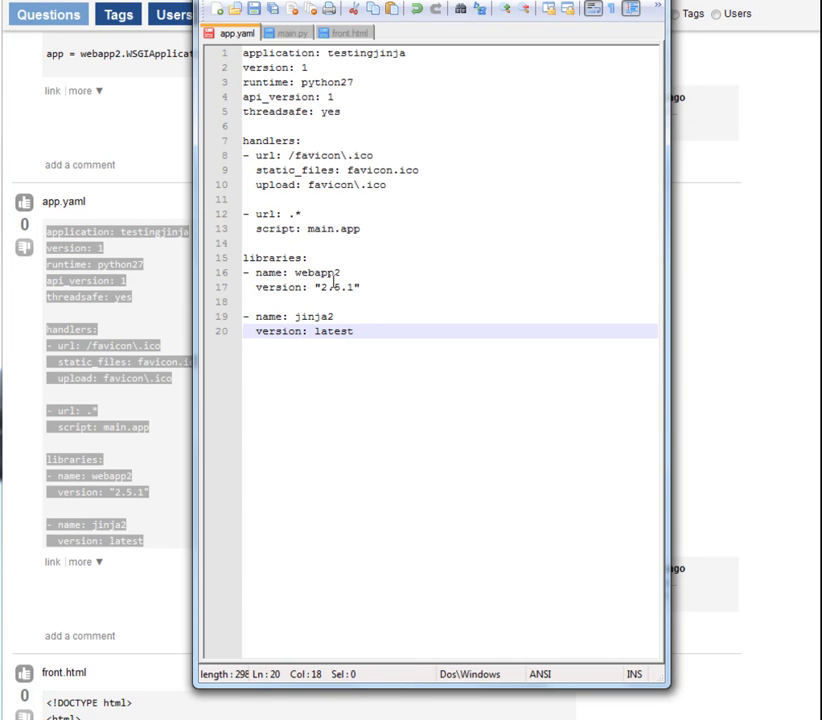
key("ctrl+z")
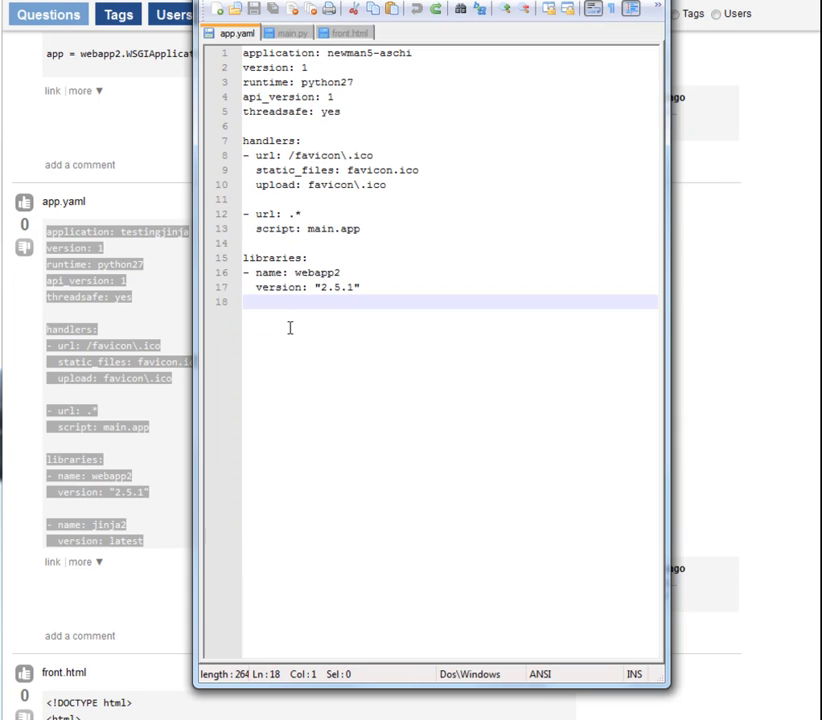
- Paste the forum's app.yaml code below the existing content of app.yaml, separated by blank lines
key("Return")
key("Return")
key("ctrl+v")
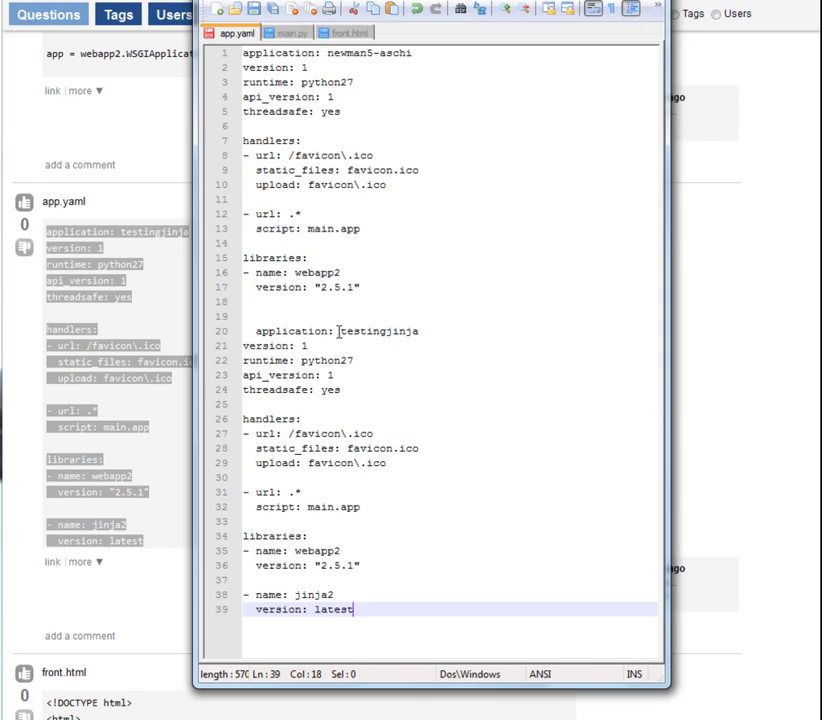
- Try removing the duplicate application-to-threadsafe lines from the pasted block, and restore the full pasted code
left_click_drag(343, 389, 243, 331)
key("ctrl+c")
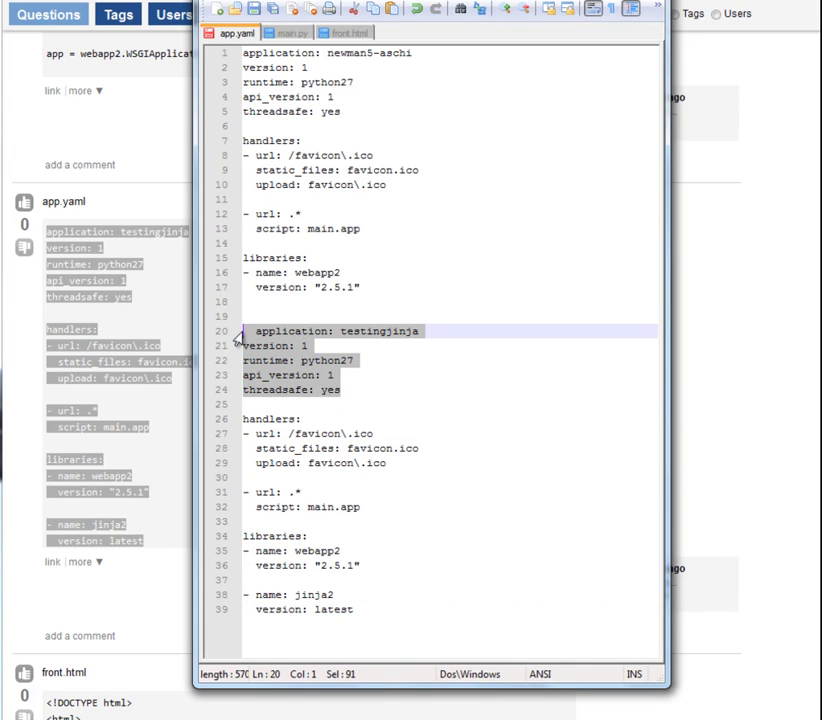
key("Delete")
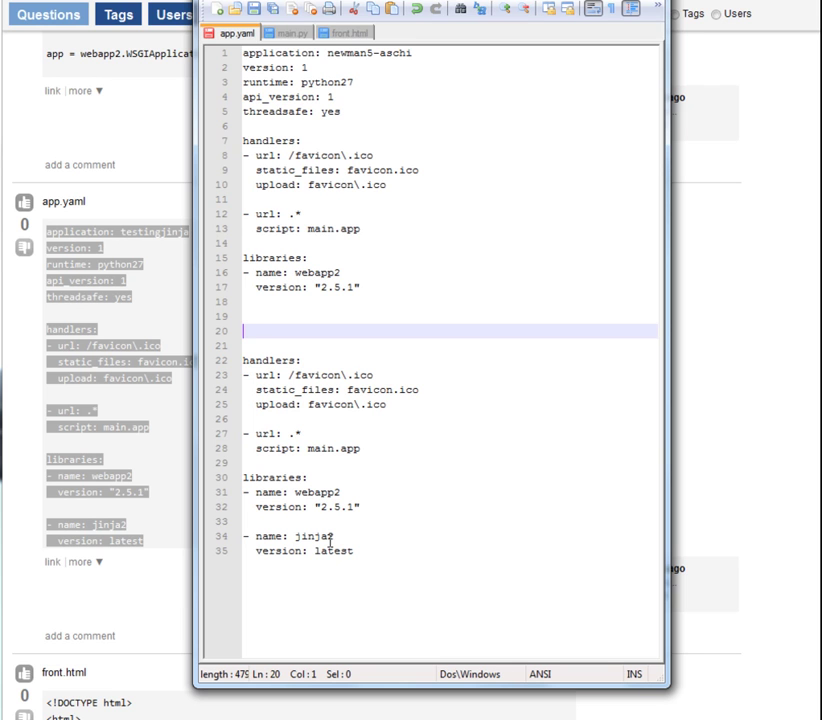
key("ctrl+v")
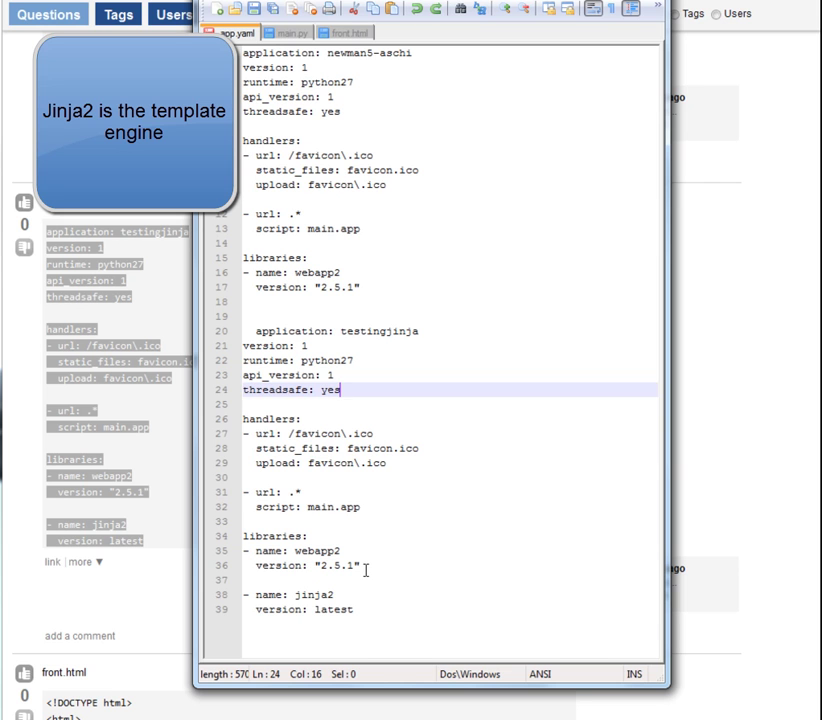
key("ctrl+z")
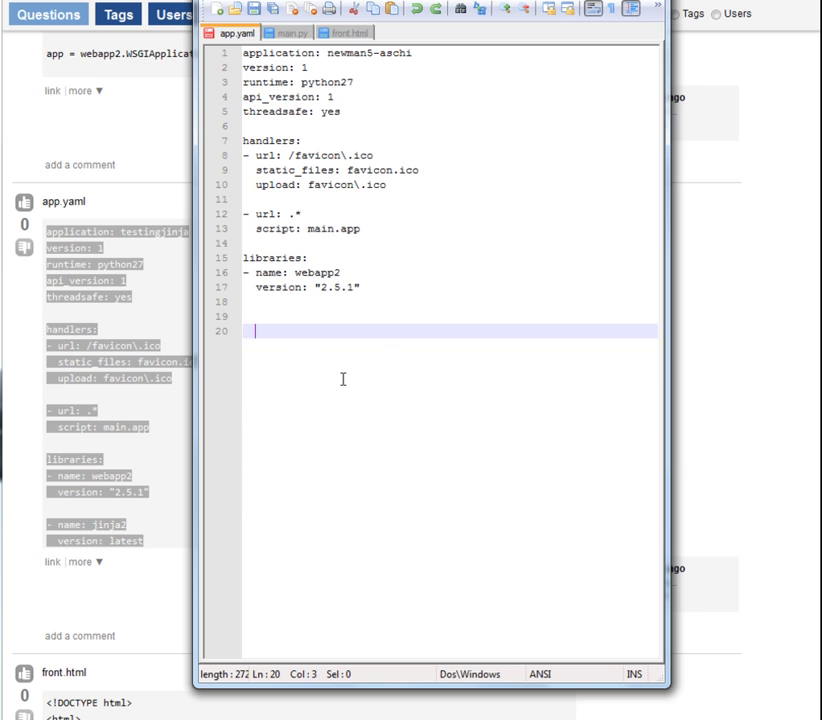
key("ctrl+y")
- Delete the duplicate lines and extra blank lines so only the jinja2 latest library entry is added, and save app.yaml
left_click_drag(360, 566, 231, 314)
key("BackSpace")
key("BackSpace")
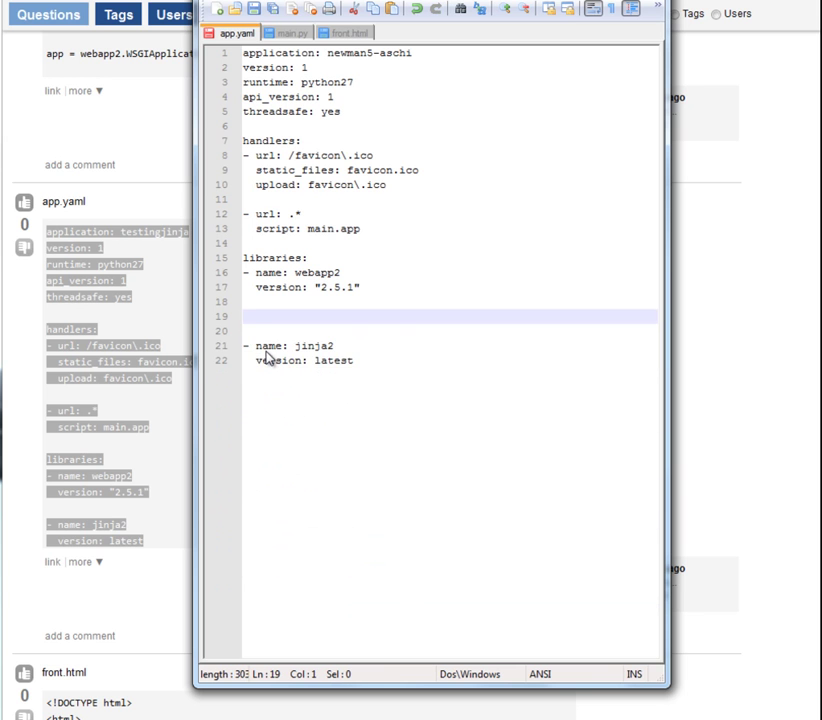
key("BackSpace")
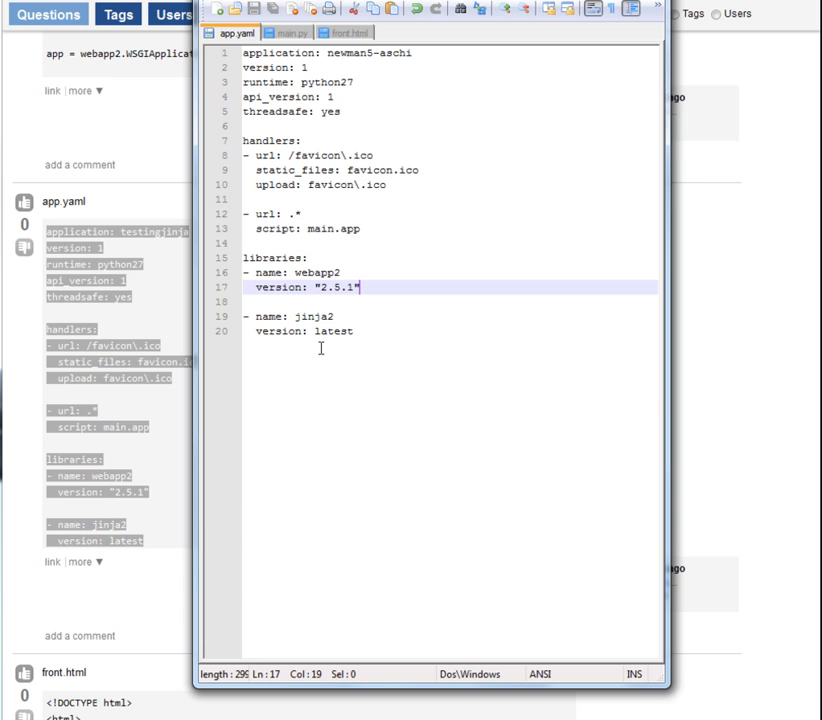
- Copy the entire main.py code from the first forum answer
left_click(137, 206)
scroll(137, 206, "up", 5)
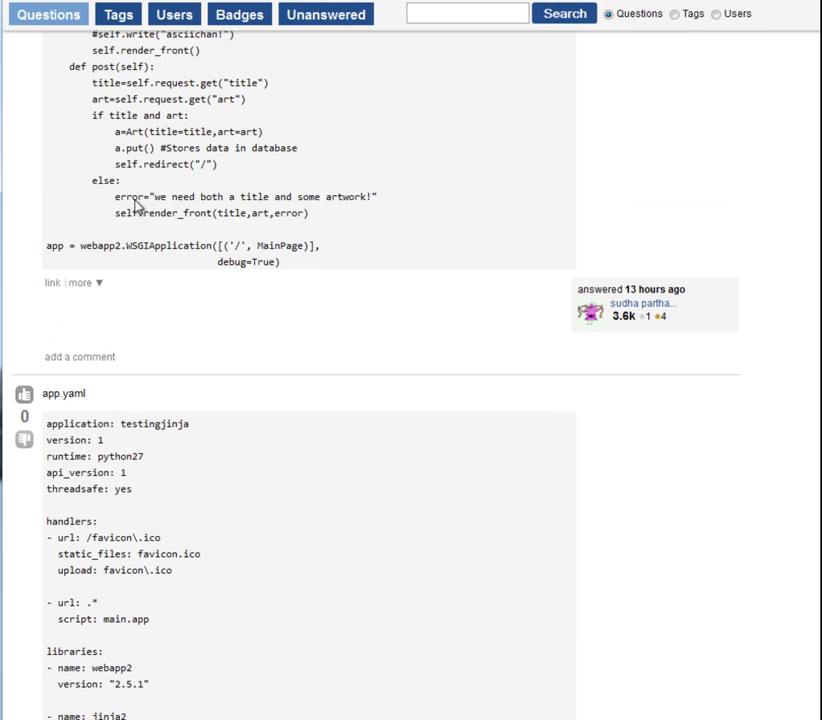
scroll(282, 284, "up", 1)
left_click_drag(283, 357, 46, 341)
left_click_drag(185, 280, 48, 334)
scroll(220, 225, "up", 20)
scroll(170, 230, "up", 2)
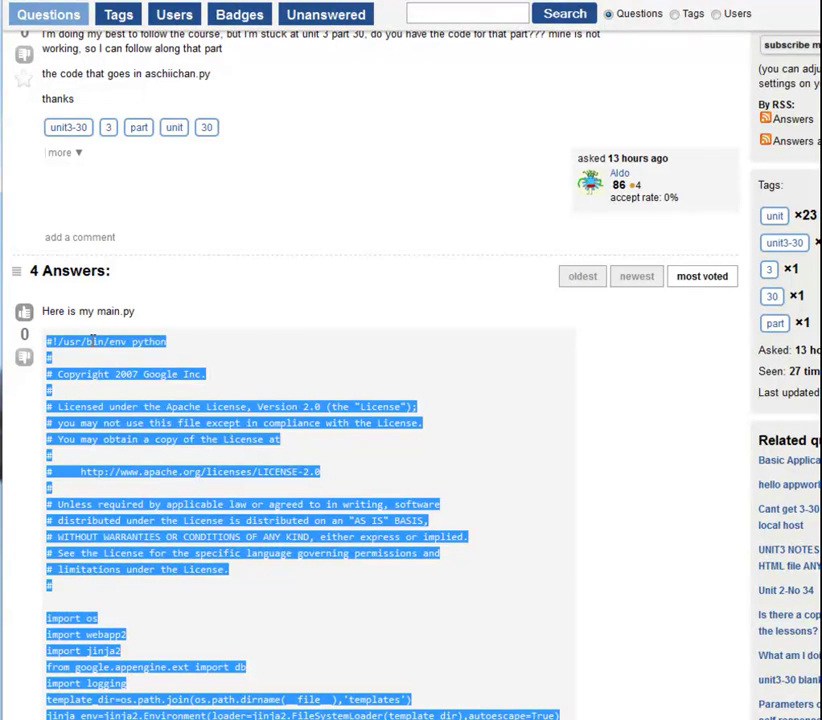
right_click(93, 341)
left_click(130, 373)
- Replace the whole content of main.py in the text editor with the copied forum code and save it
key("alt+Tab")
left_click(292, 35)
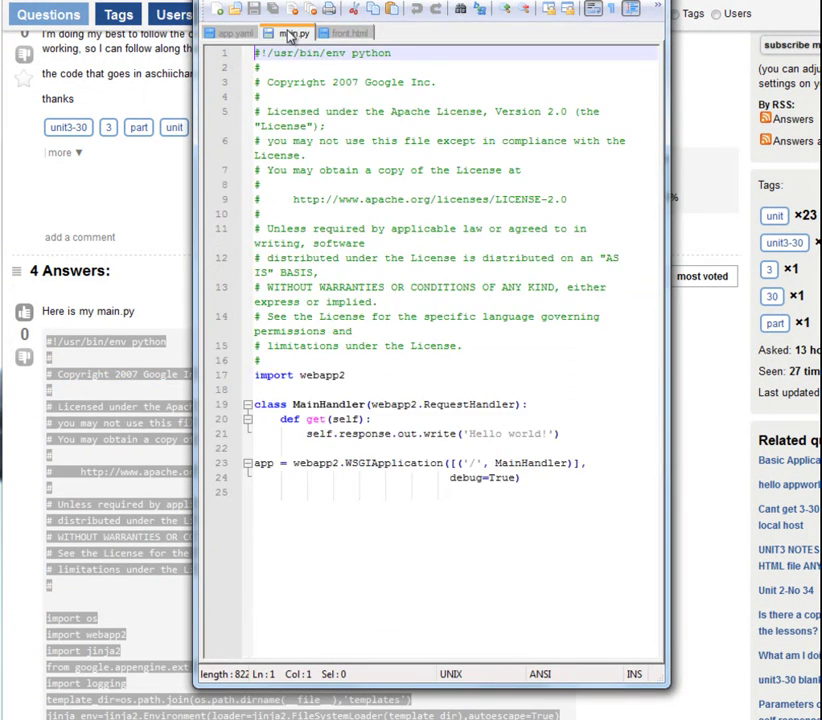
left_click_drag(288, 490, 158, 22)
key("ctrl+v")
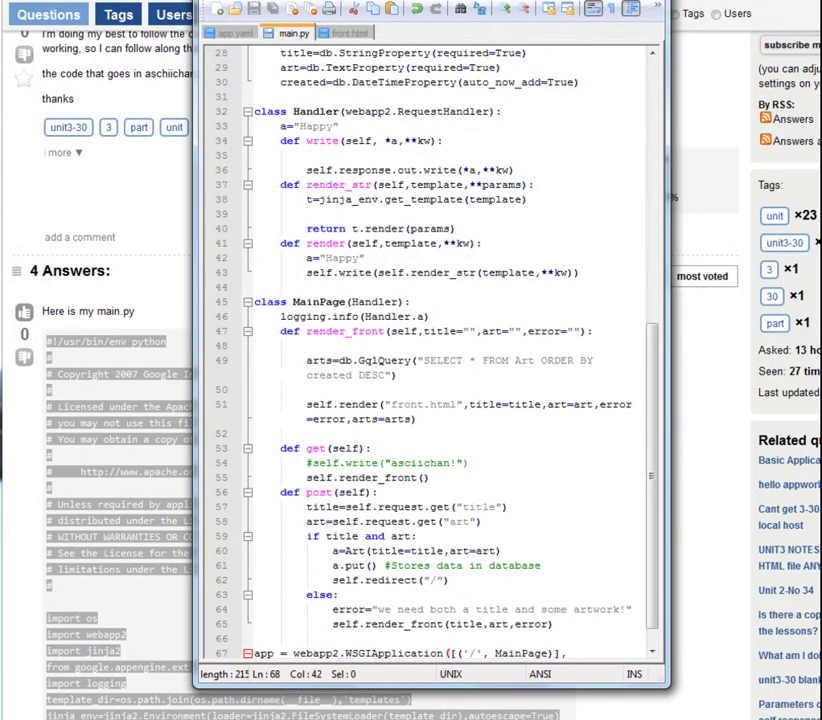
- Switch to Firefox and try to load the local application at localhost:8082 and localhost:8083
key("alt+Tab")
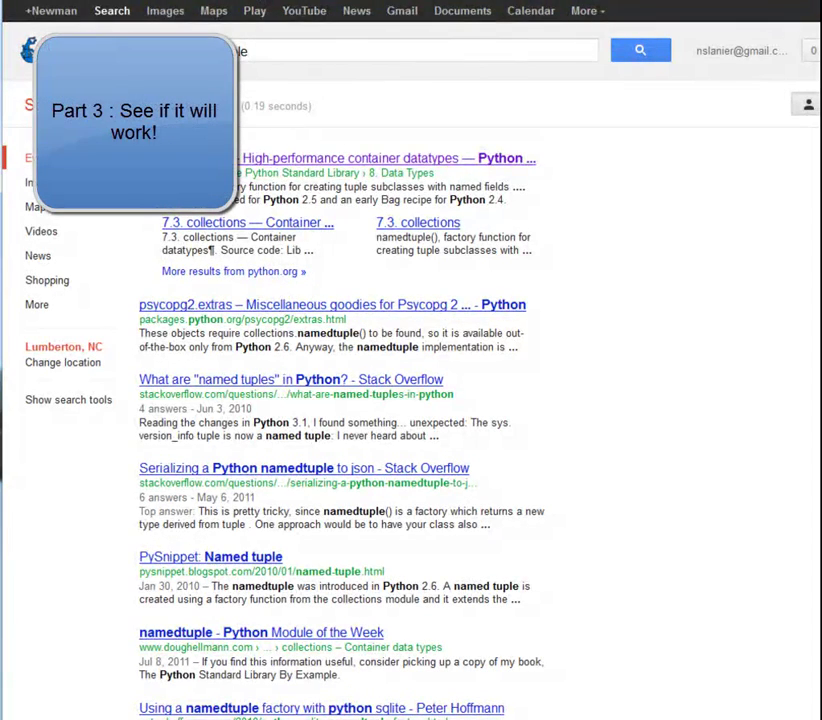
type("loc")
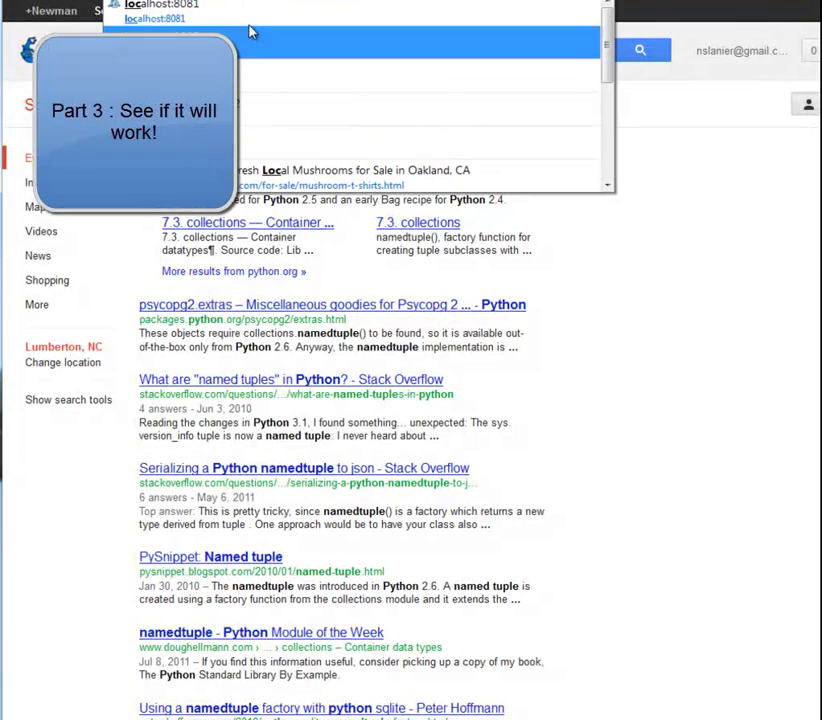
key("Escape")
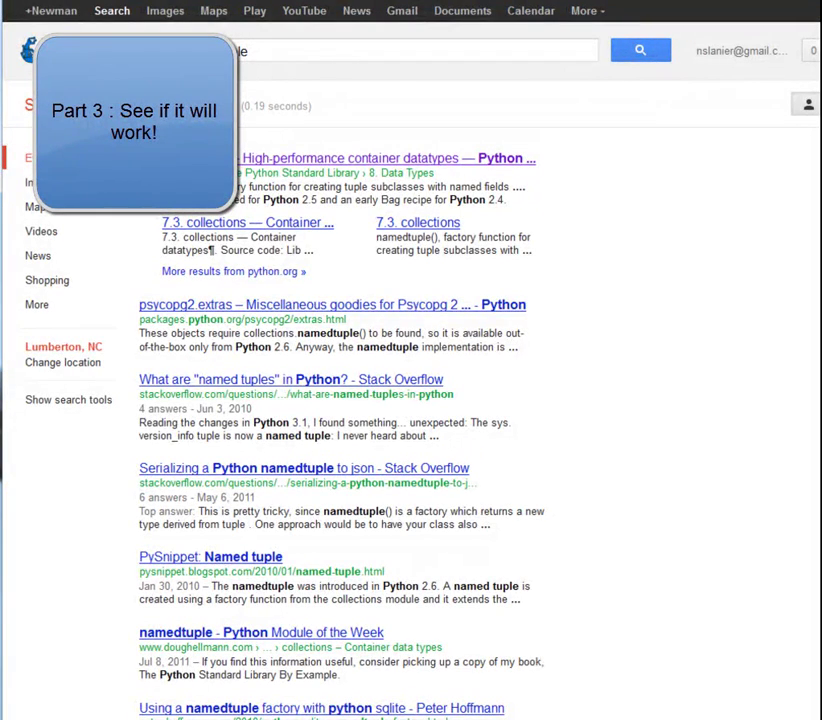
key("Return")
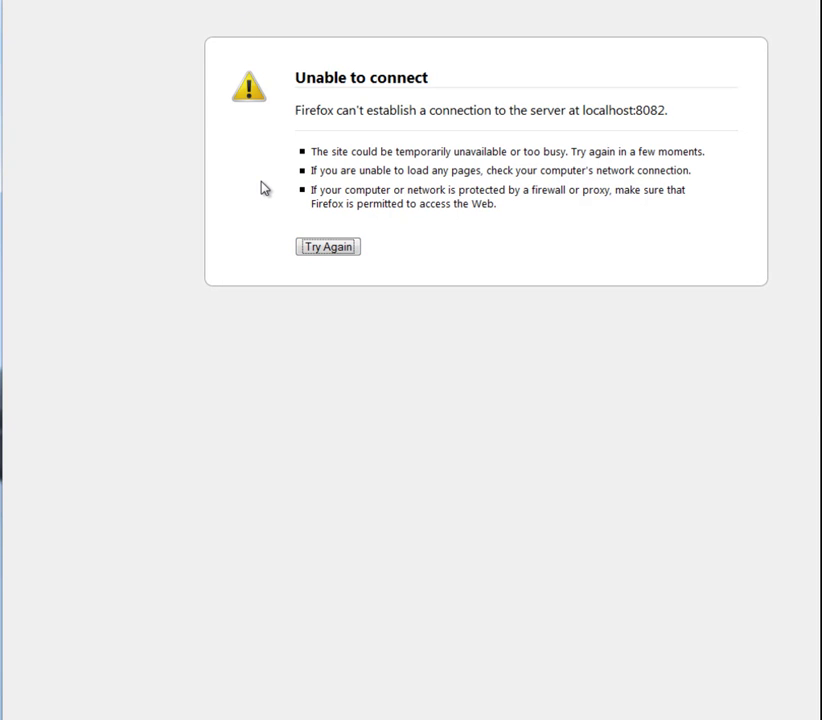
- Switch to Google App Engine Launcher and run the ASCII art application on port 8083
key("alt+Tab")
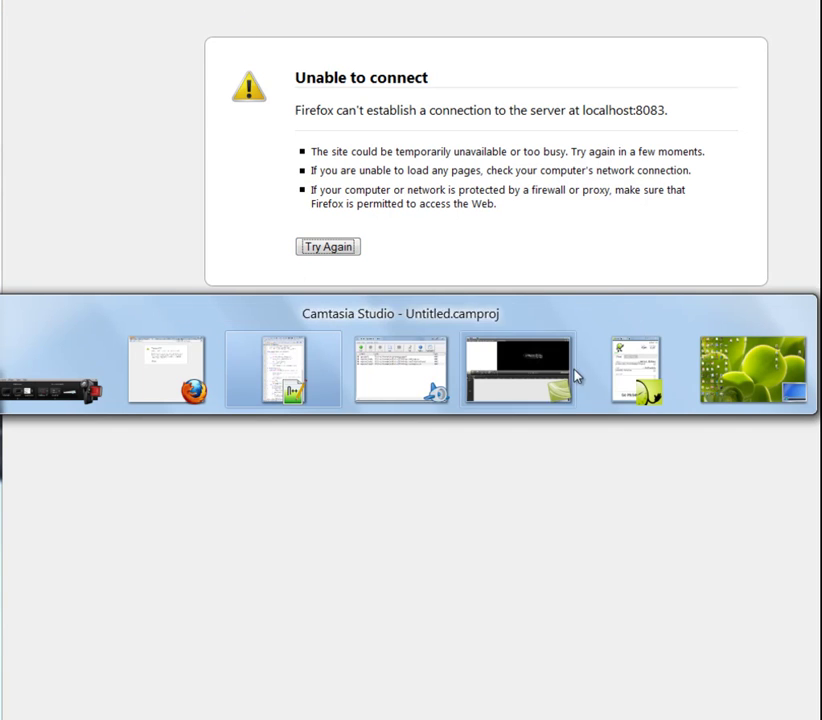
left_click(413, 390)
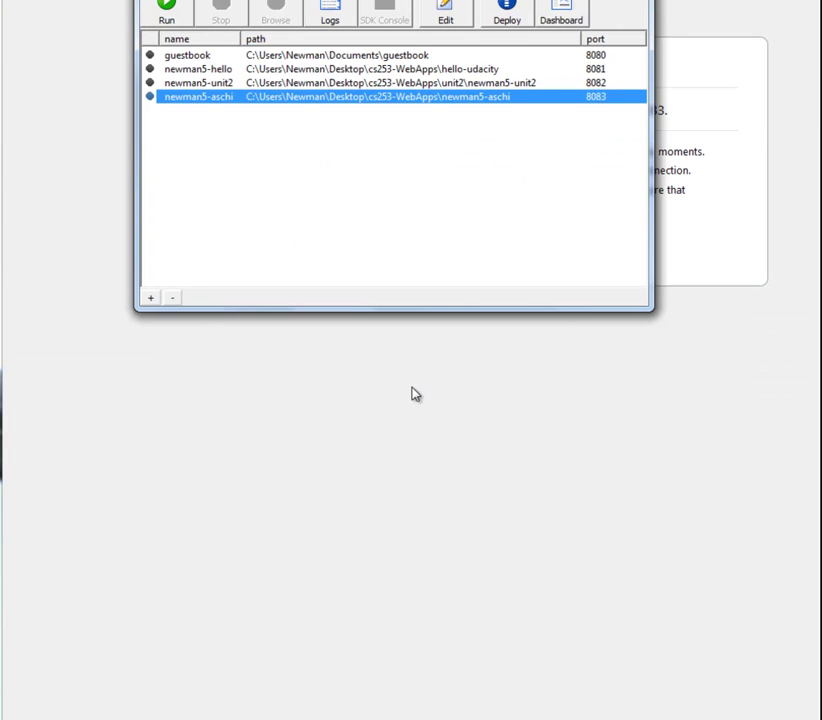
left_click(172, 7)
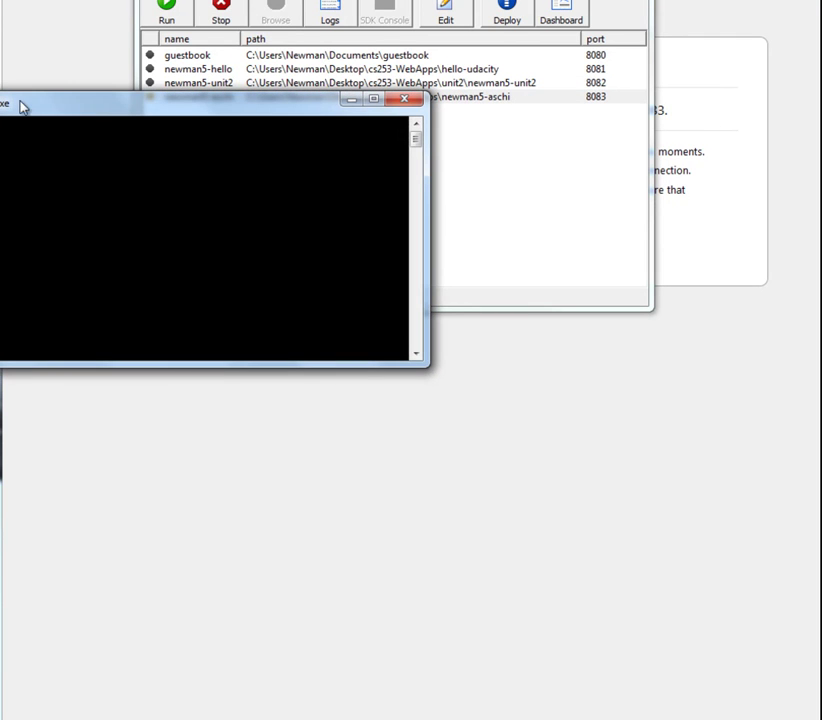
left_click(108, 57)
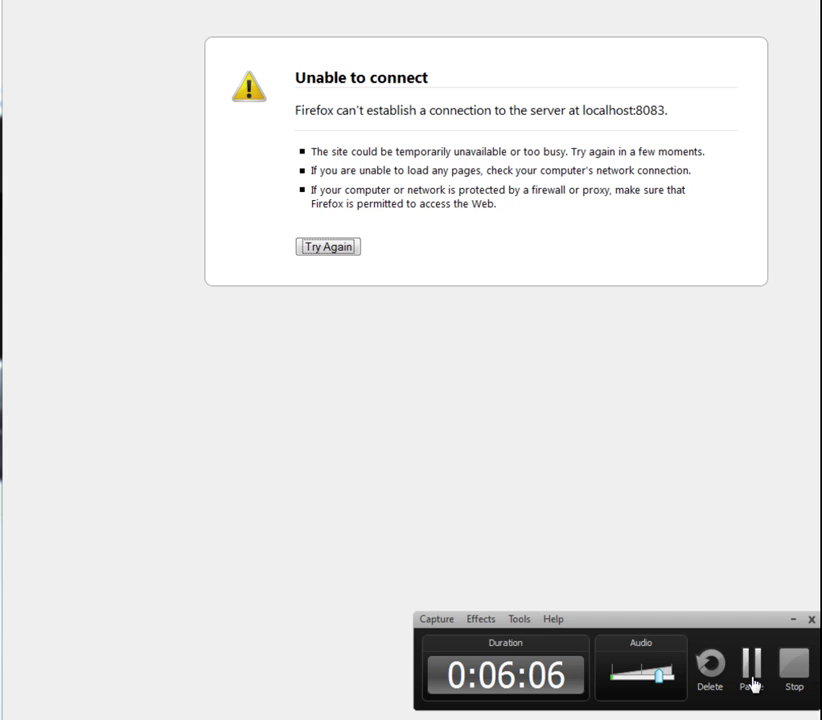
left_click(752, 683)
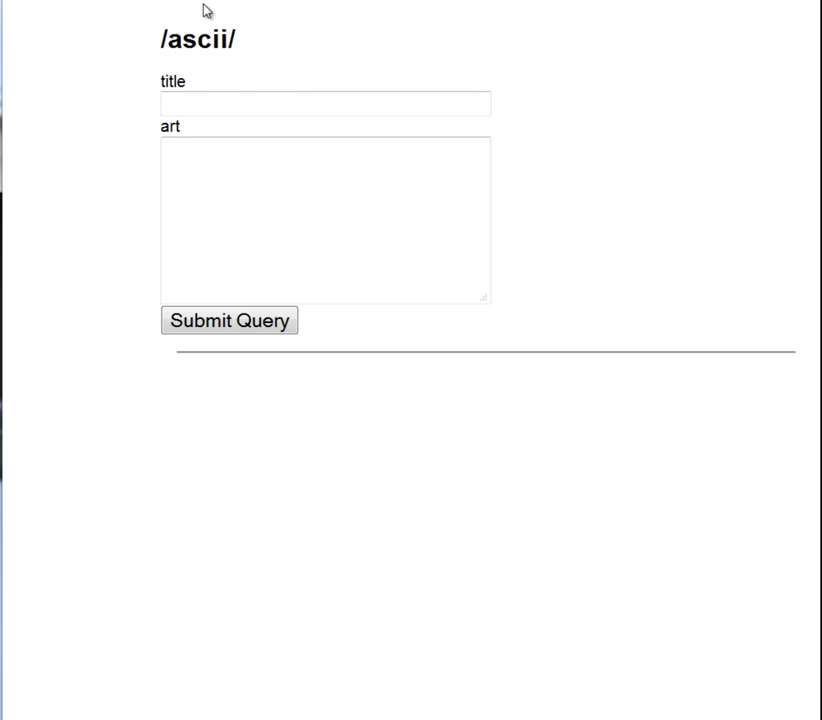
- Load the running ASCII art application at localhost:8083 in the browser
key("Return")
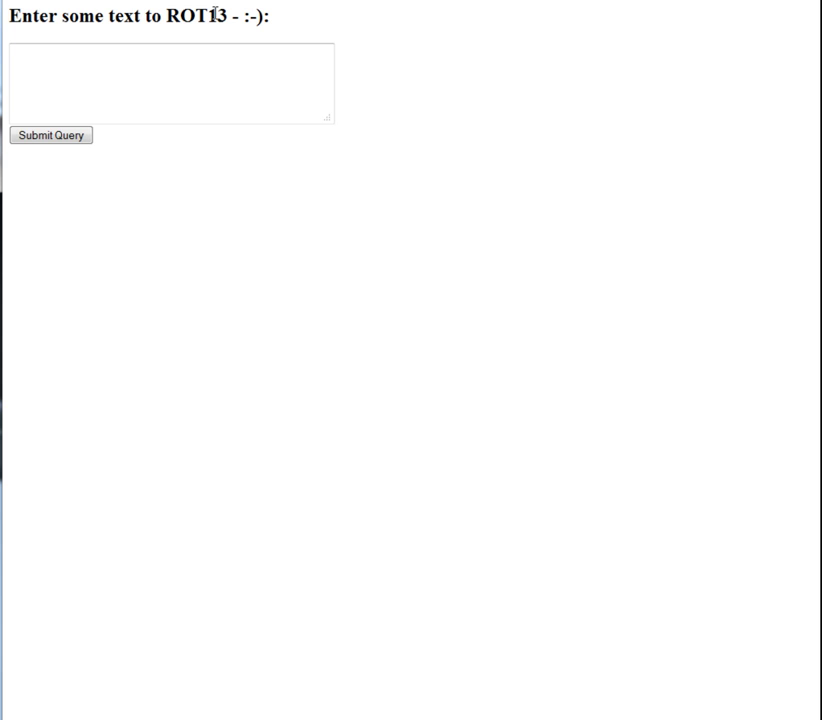
key("Down")
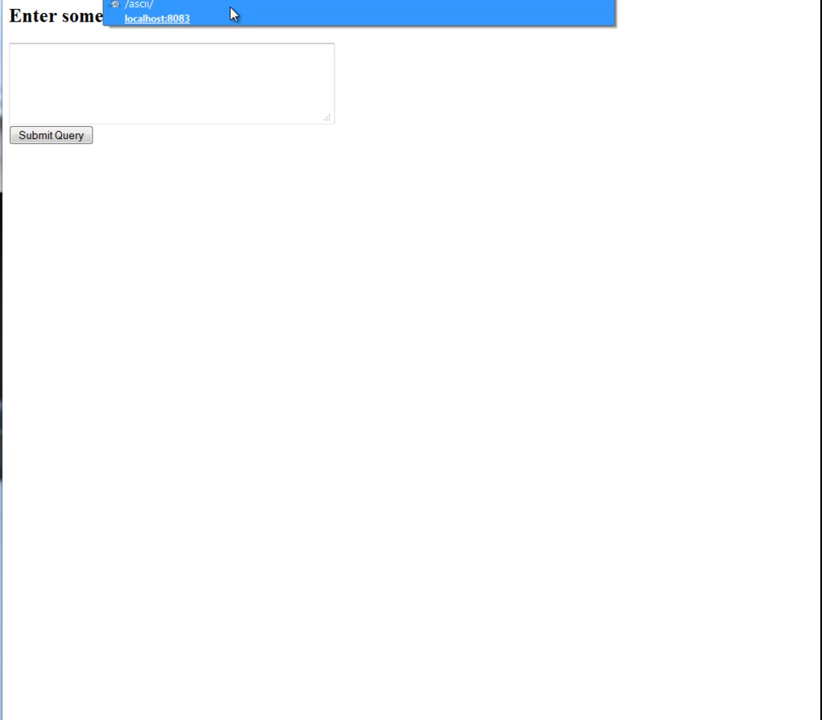
left_click(232, 13)
left_click(216, 106)
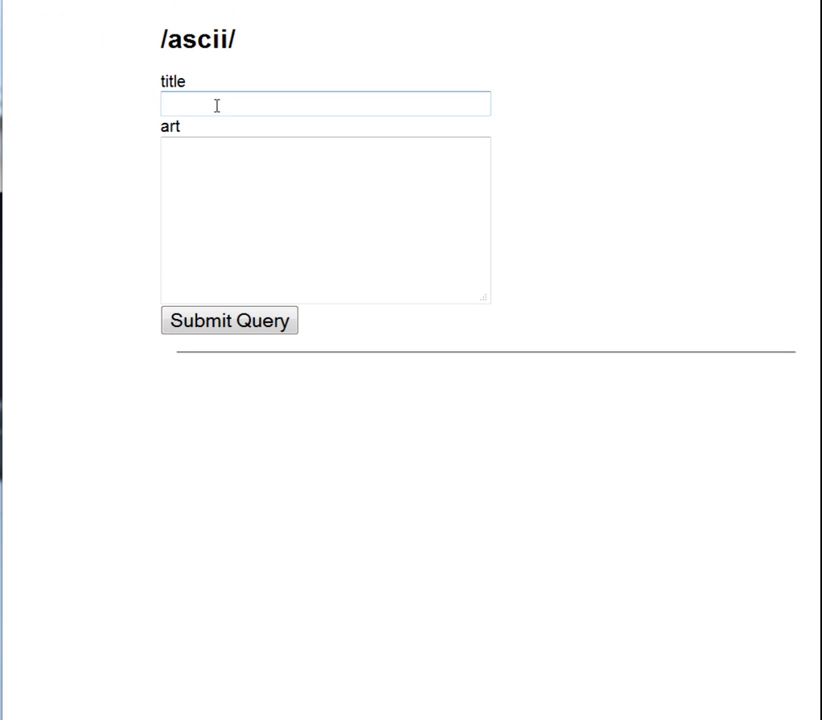
type("blah")
key("Tab")
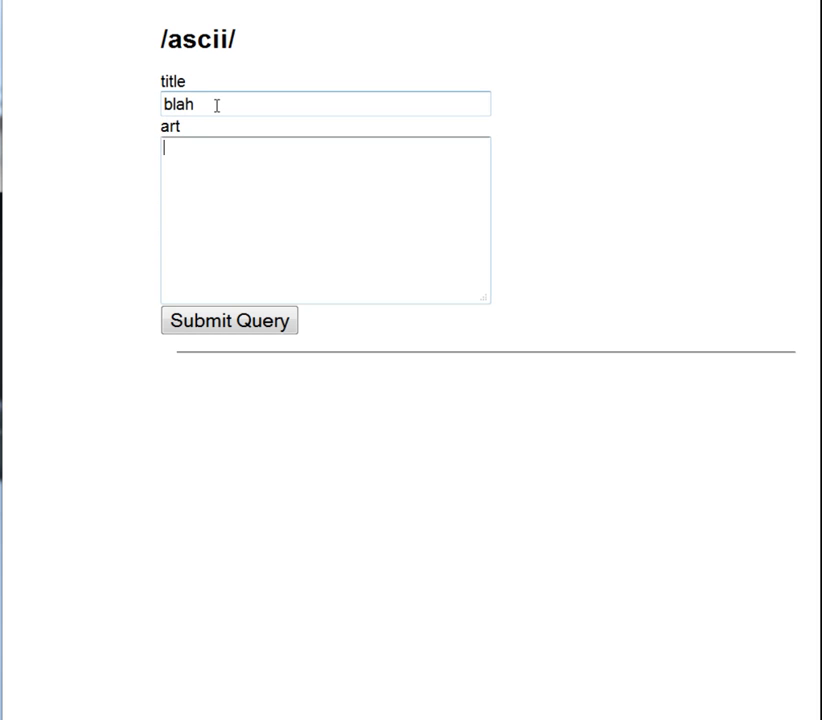
type("adf890")
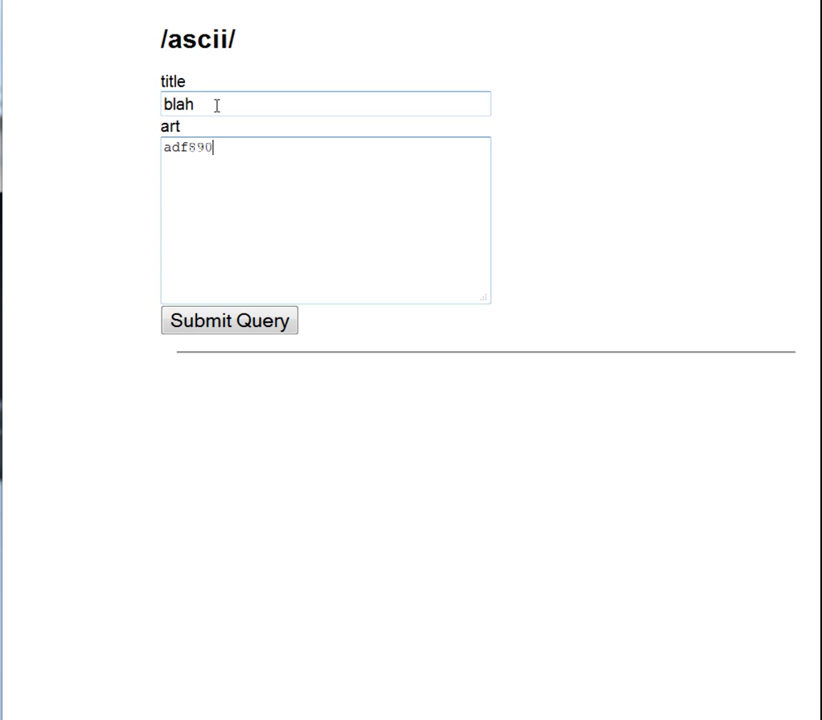
type("0909*()(())))")
key("Return")
type("a091823094821")
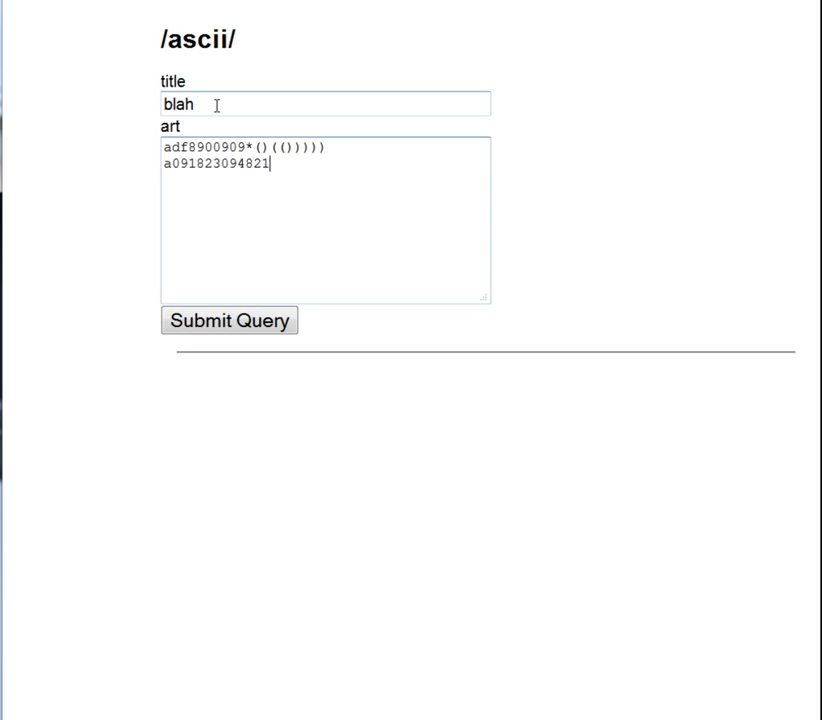
type("348988(*")
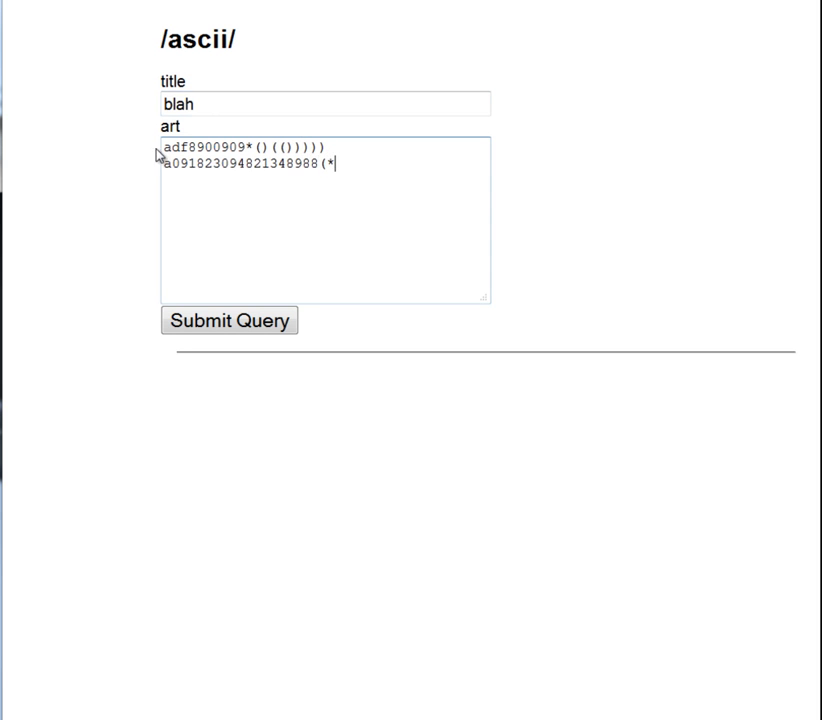
left_click(199, 320)
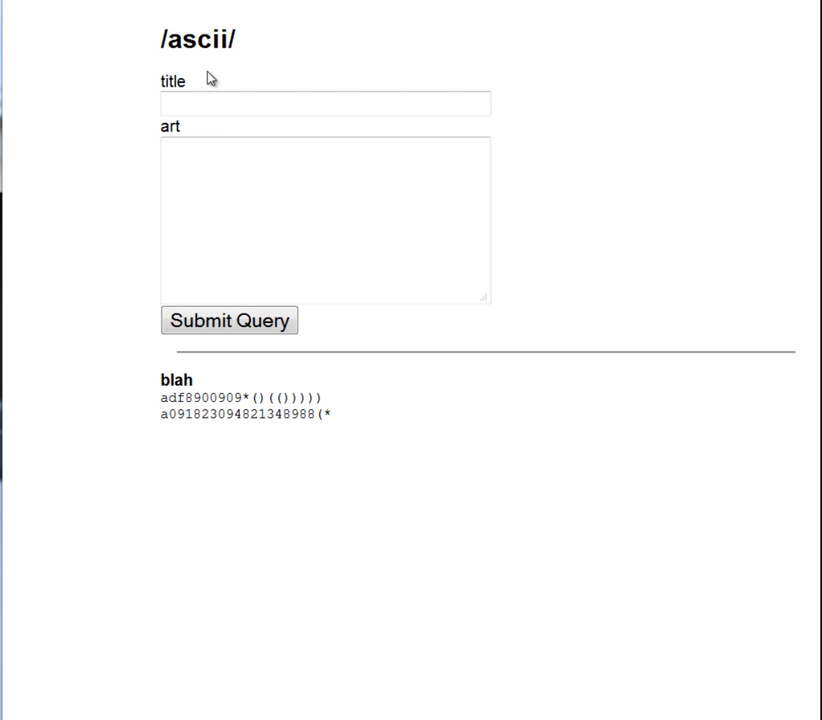
- Return to the forum question and view the profile of the member who posted the main.py answer
left_click(210, 2)
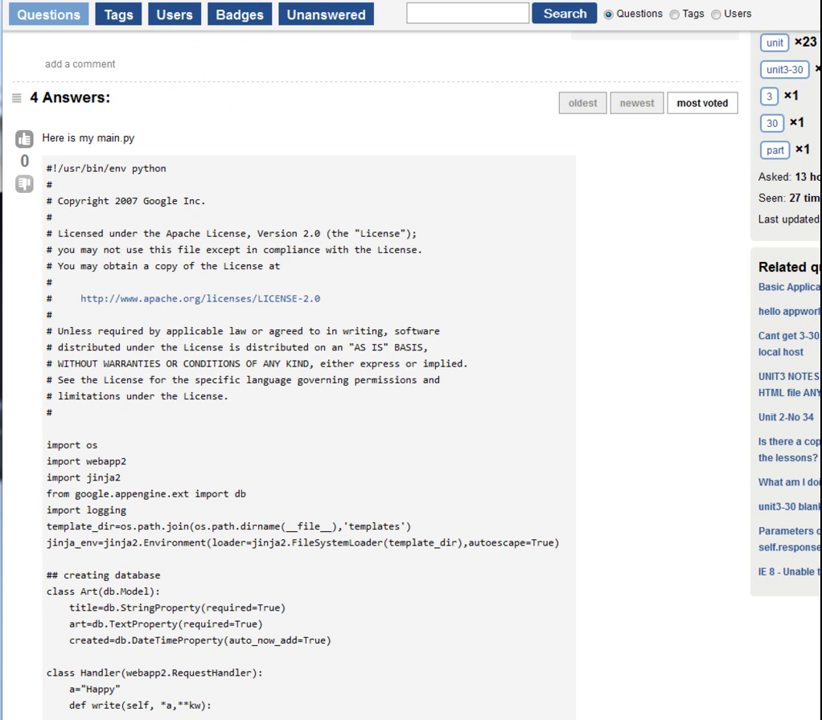
scroll(578, 362, "down", 10)
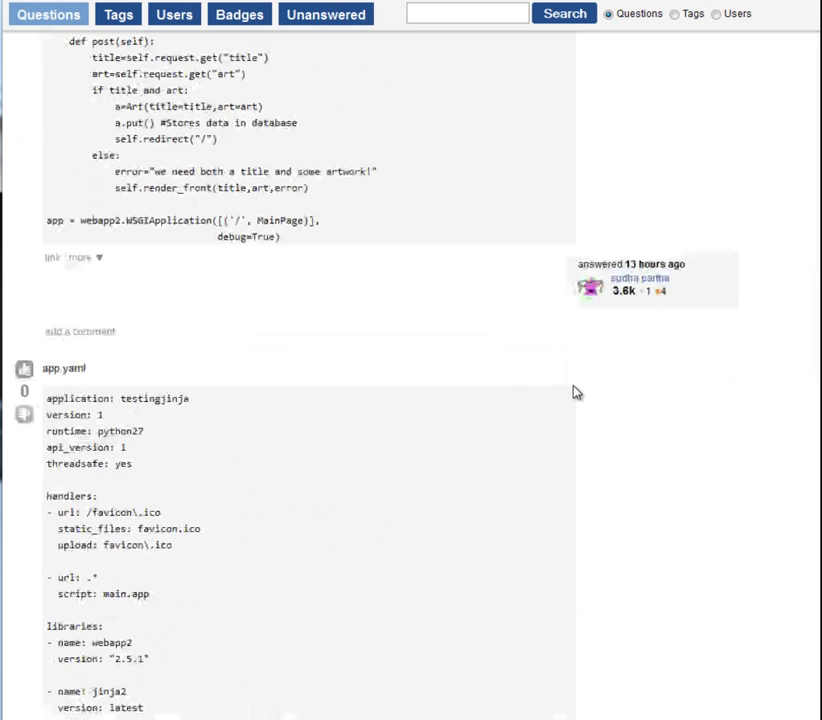
left_click(612, 279)
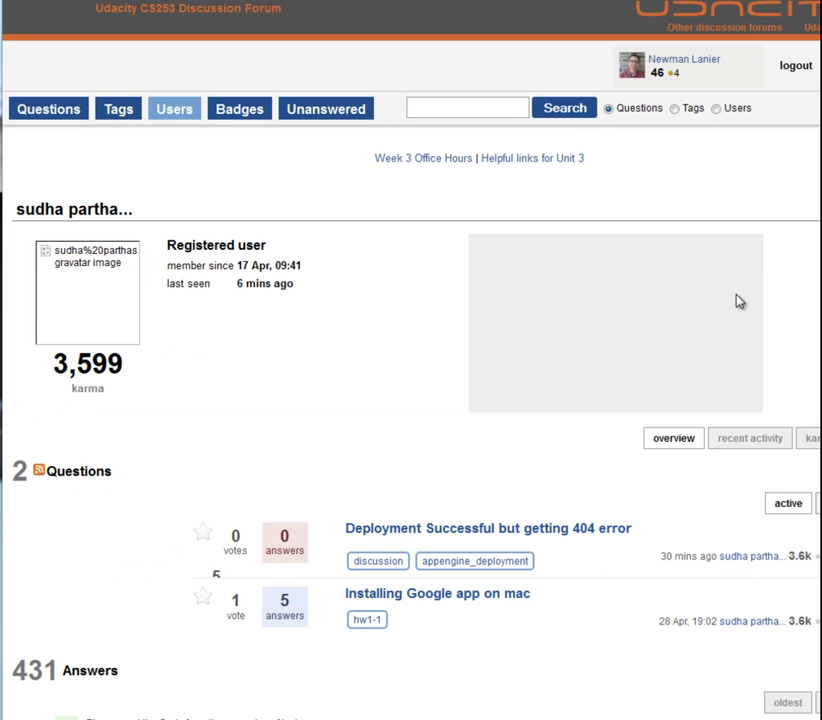